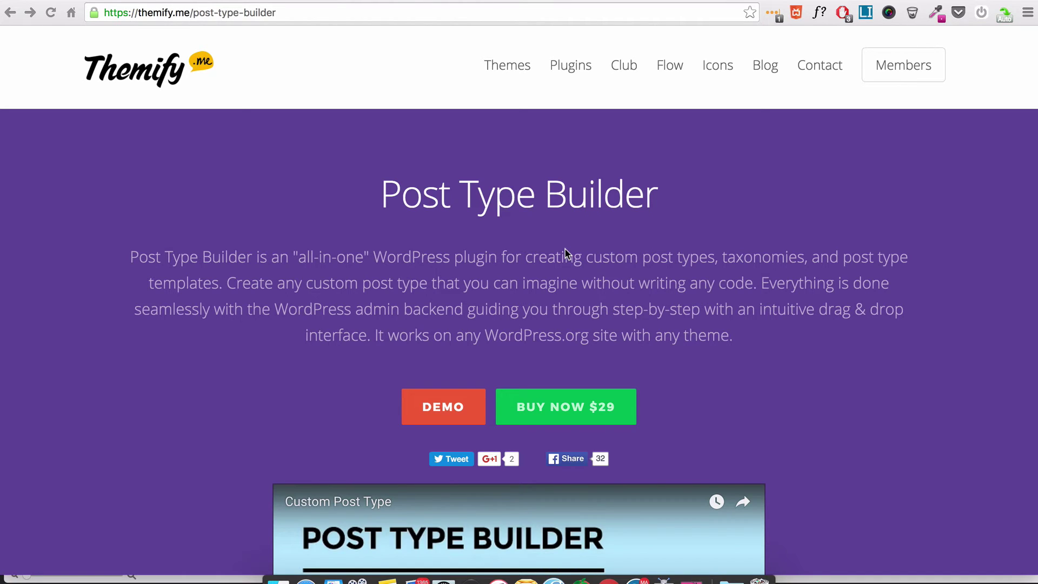
- Scroll the themify.me Post Type Builder page past the video to the Addon - Submissions section
scroll(565, 253, "down", 4)
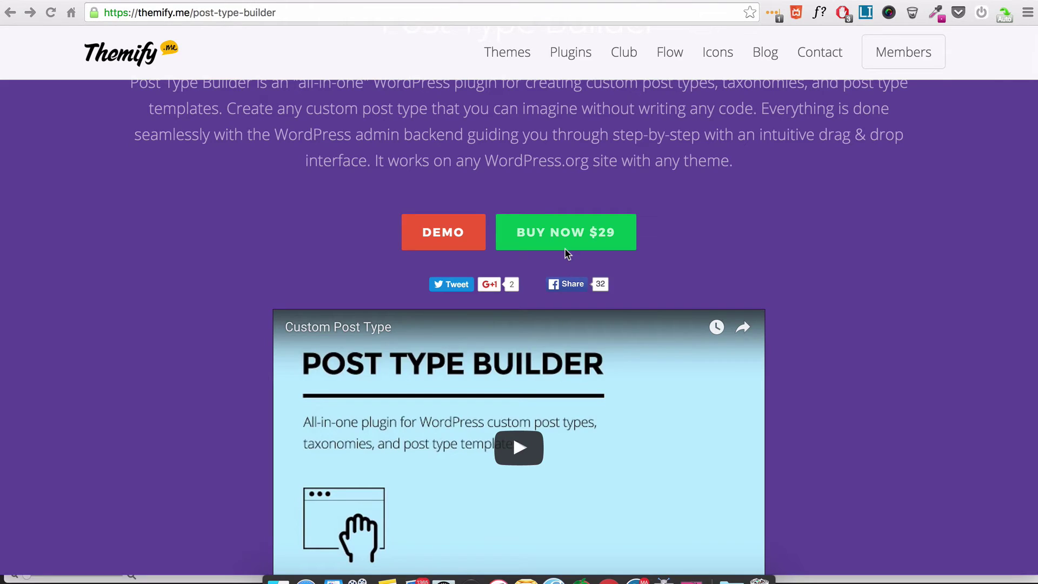
scroll(565, 252, "down", 2)
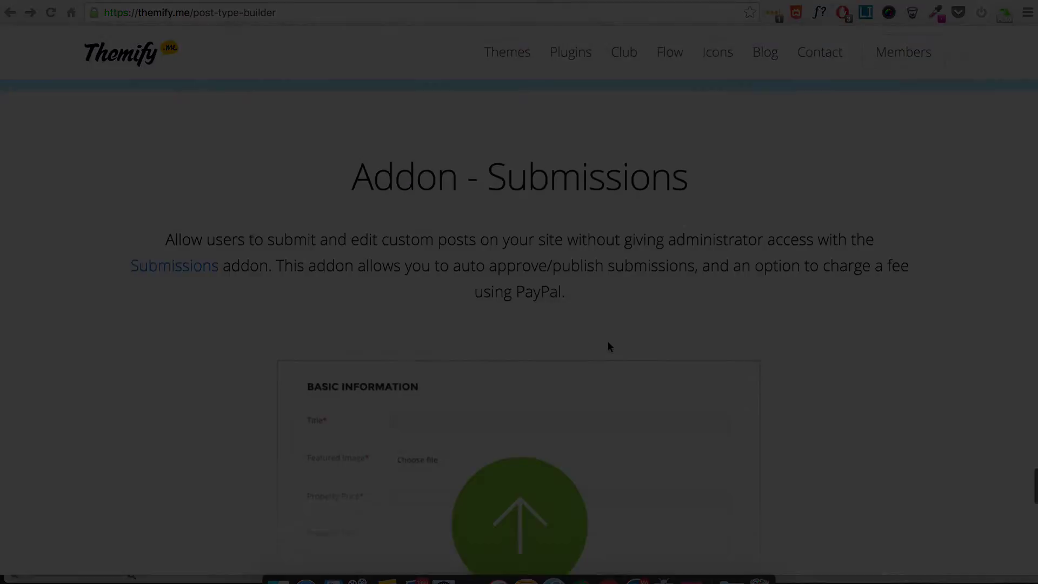
scroll(607, 346, "down", 1)
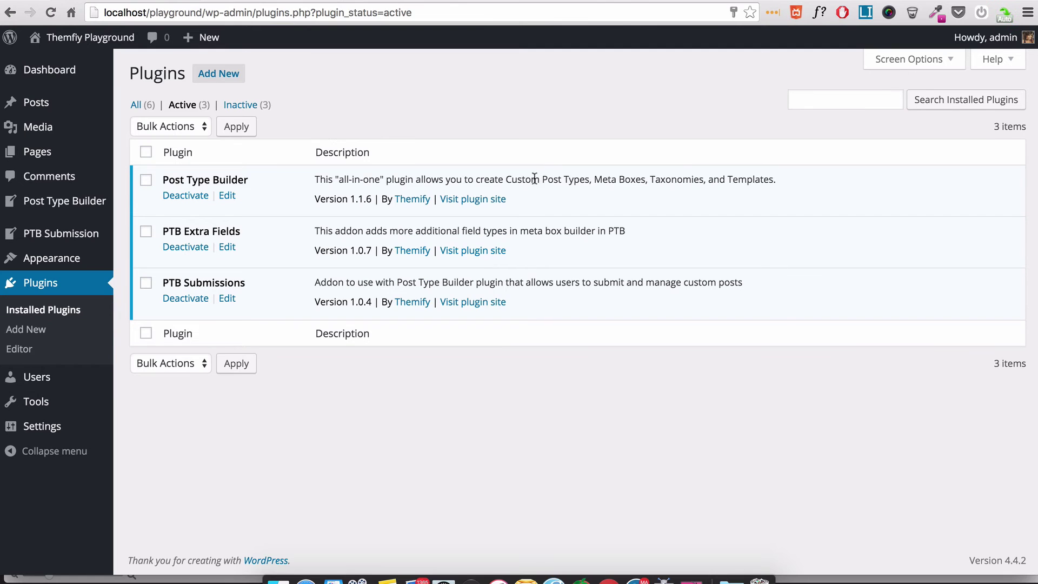
- Bring up the Post Type Builder submenu in the WordPress admin sidebar
mouse_move(84, 208)
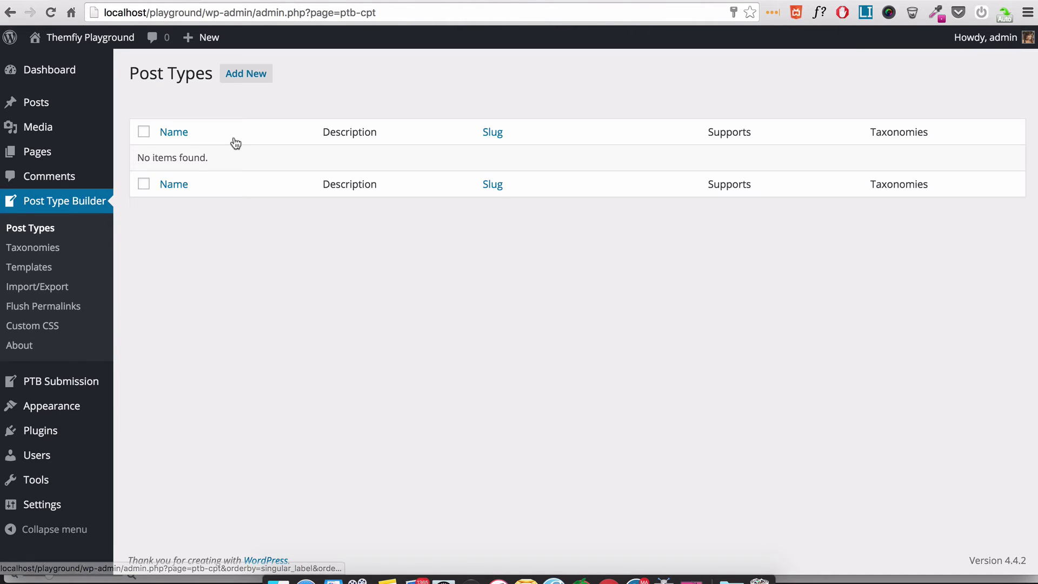
- Start a new post type with singular label 'Event' and plural label 'Events'
left_click(246, 75)
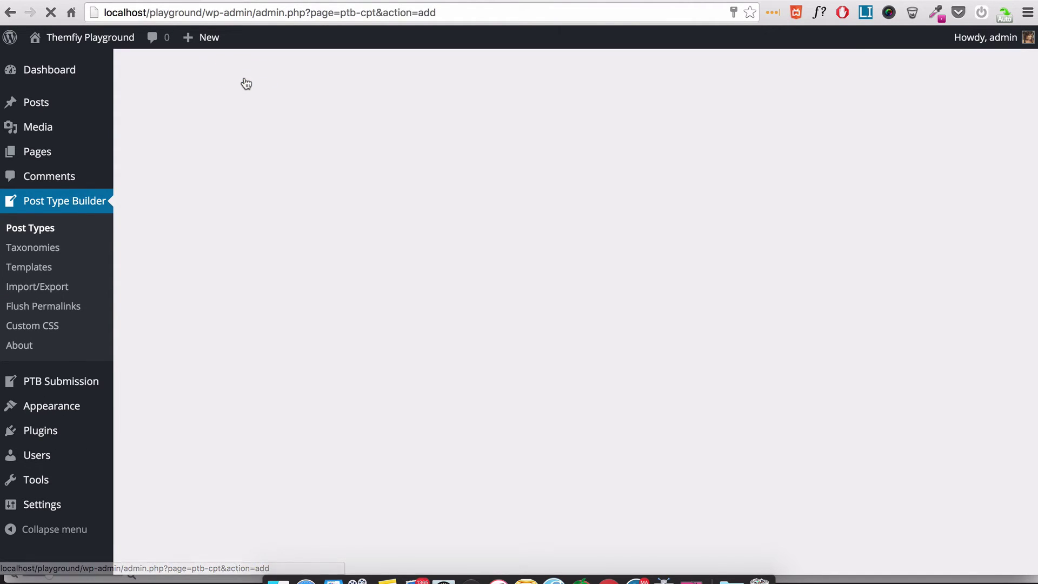
left_click(336, 112)
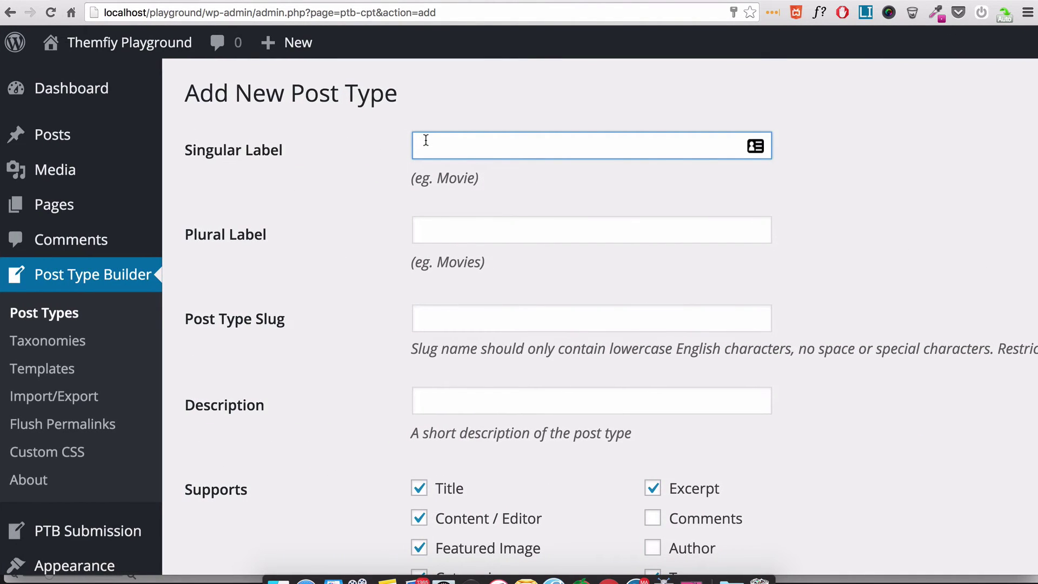
type("Events")
key("BackSpace")
key("Tab")
type("Events")
key("Tab")
key("Tab")
- Uncheck Excerpt, Tags and Categories so Event supports only title, content and featured image
scroll(438, 141, "down", 5)
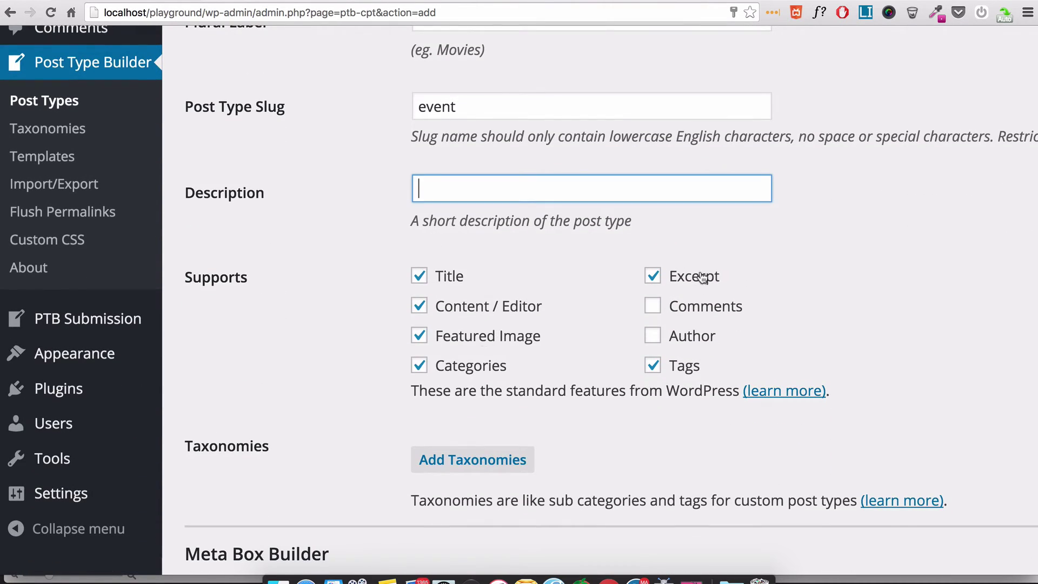
left_click(702, 279)
left_click(692, 373)
left_click(498, 369)
scroll(498, 361, "down", 2)
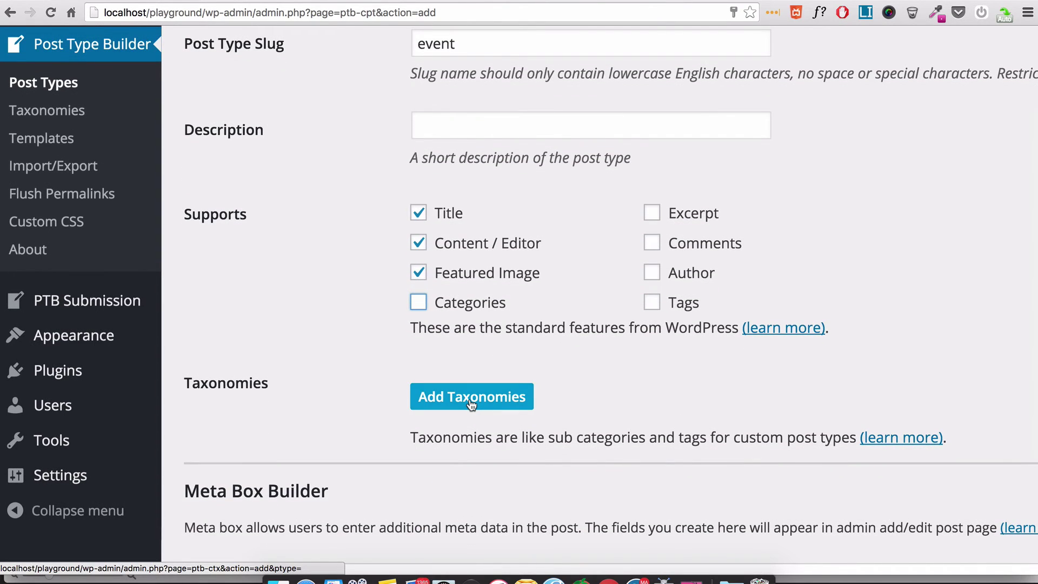
scroll(374, 338, "down", 5)
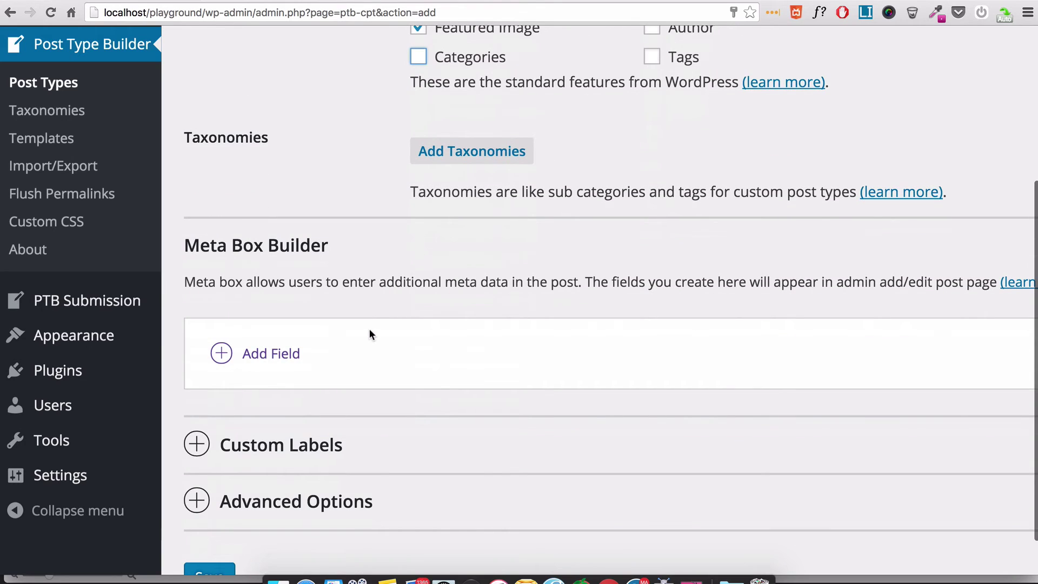
- Add a Map field named 'Location' and a Gallery field named 'Gallery Images'
left_click(276, 353)
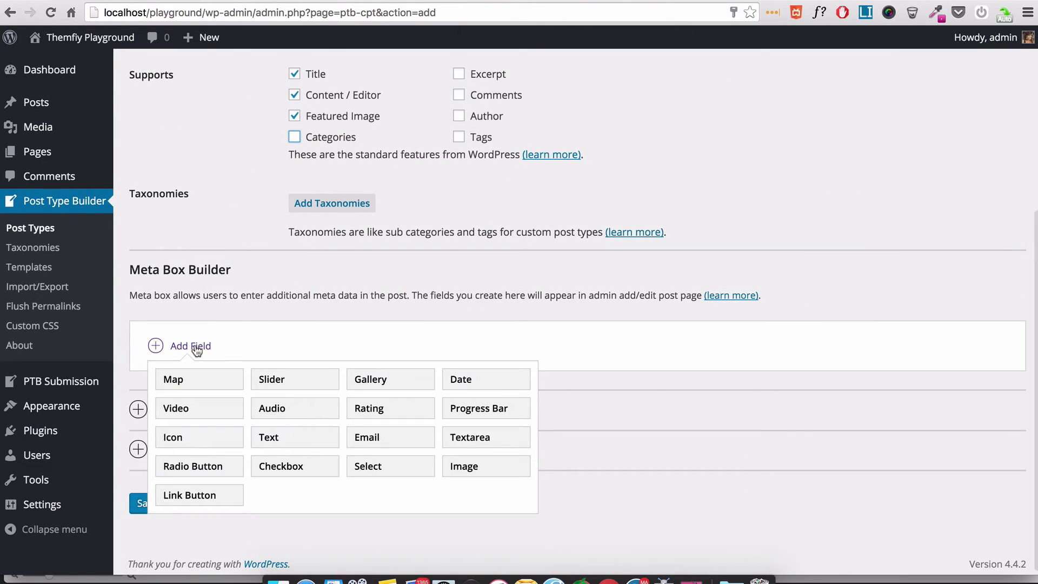
left_click(197, 381)
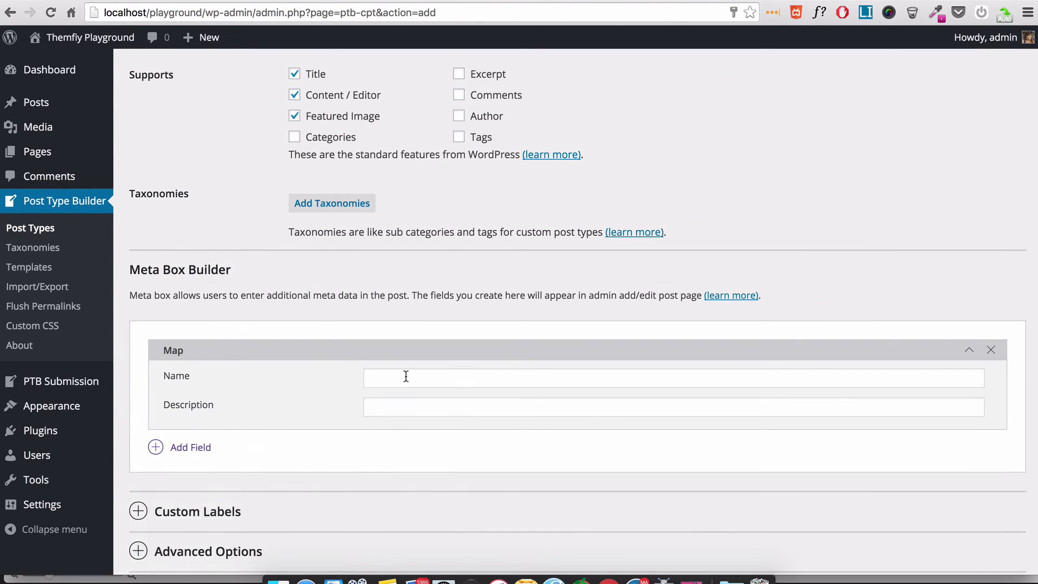
left_click(402, 377)
type("Location")
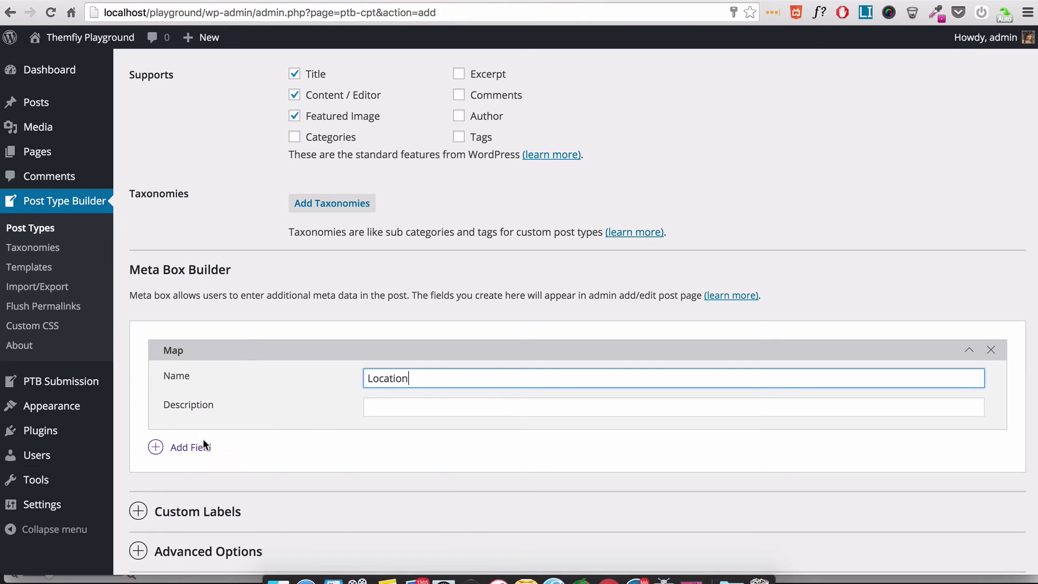
left_click(201, 446)
left_click(390, 480)
left_click(398, 479)
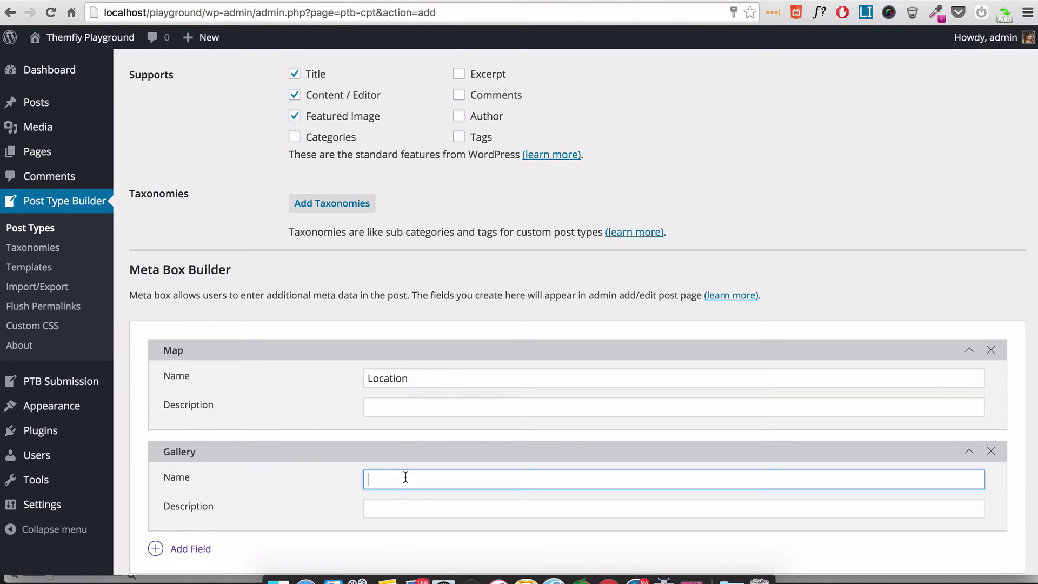
type("Gallery")
left_click(397, 499)
- Add a Date field named 'Date' and a Rating field named 'Ratin'
scroll(343, 472, "down", 2)
left_click(189, 427)
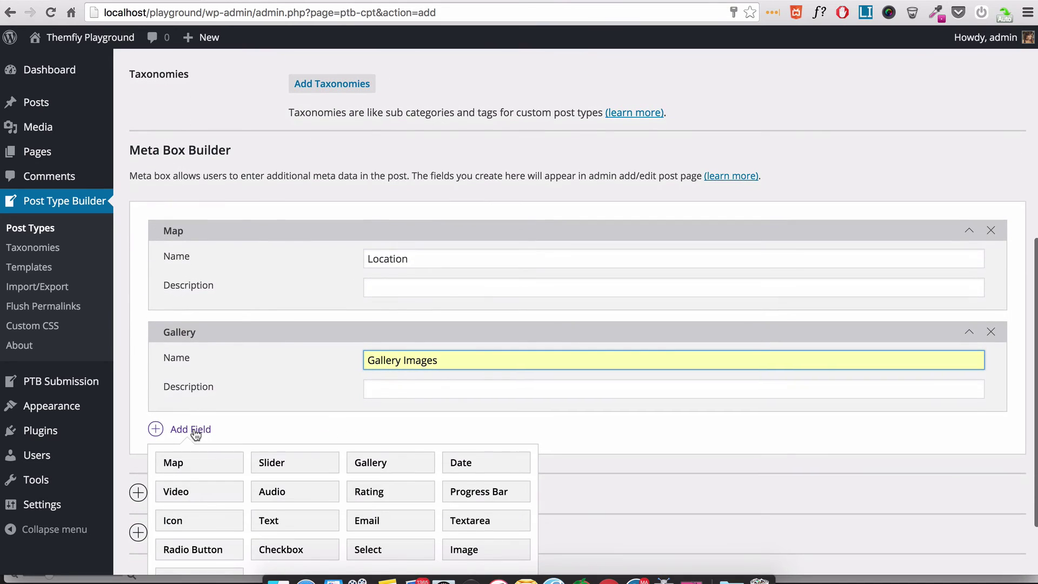
left_click(459, 399)
left_click(471, 461)
type("Date")
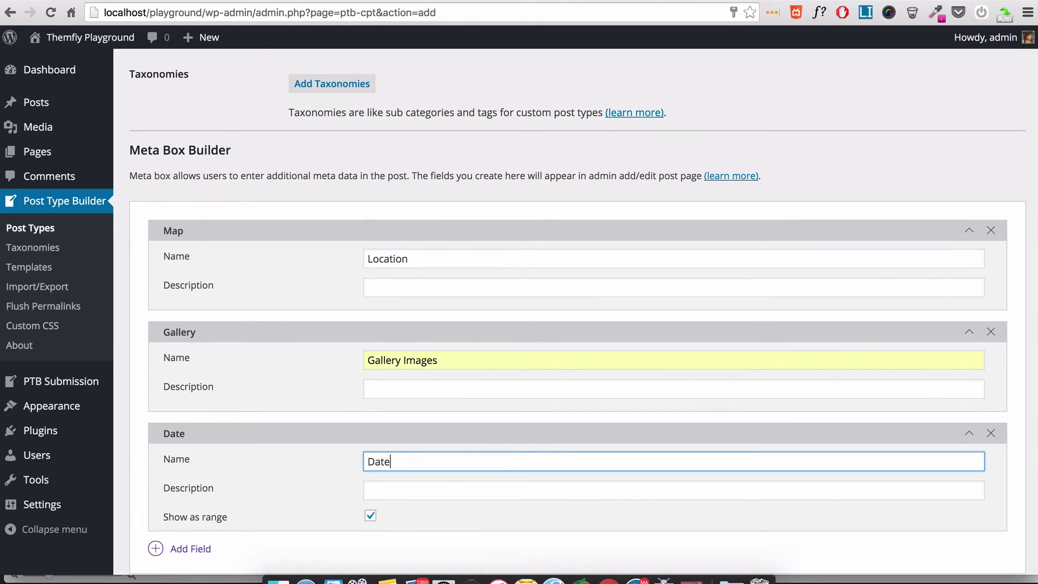
scroll(407, 453, "down", 3)
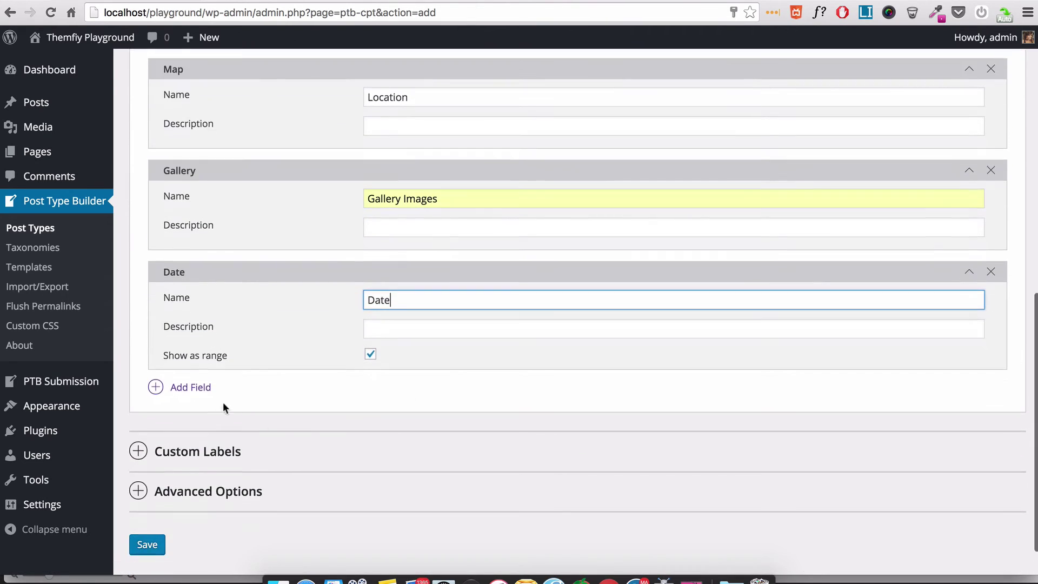
left_click(190, 387)
left_click(394, 452)
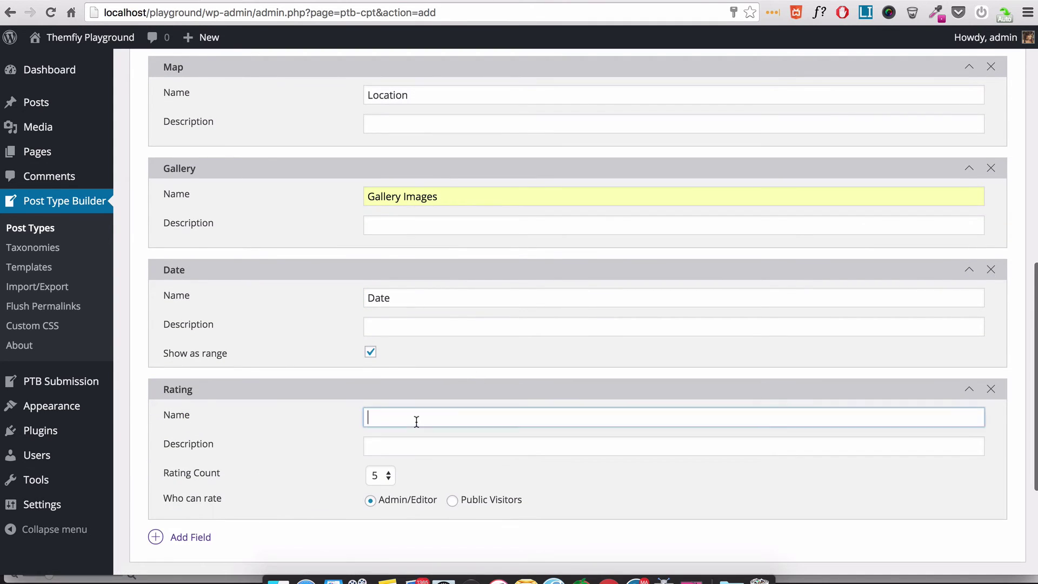
type("Rating")
- Collapse the fields and reorder them so Date and Textarea follow the Location map
scroll(422, 415, "down", 2)
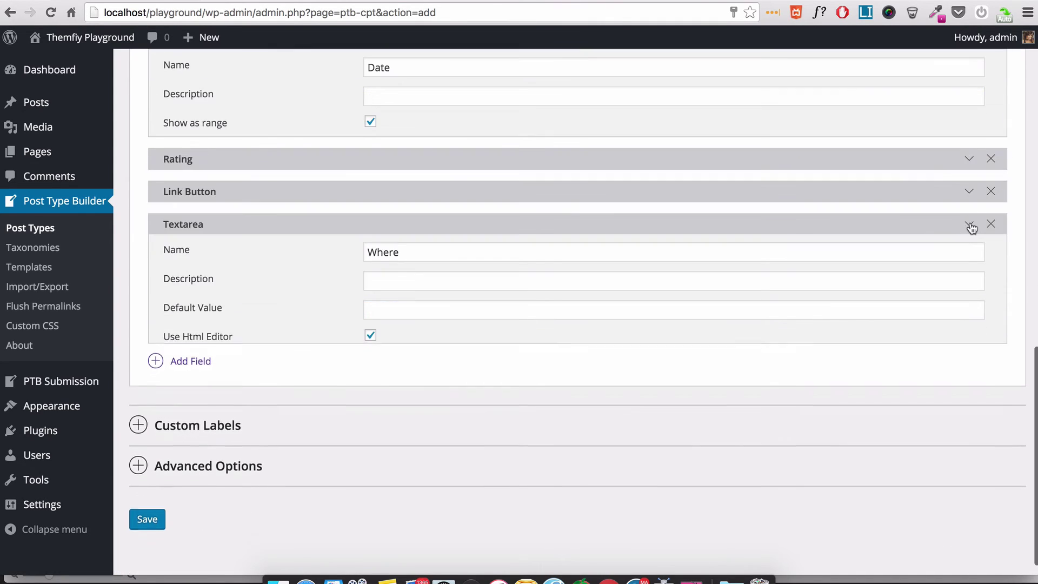
left_click(969, 226)
left_click(968, 130)
left_click(969, 117)
left_click(968, 169)
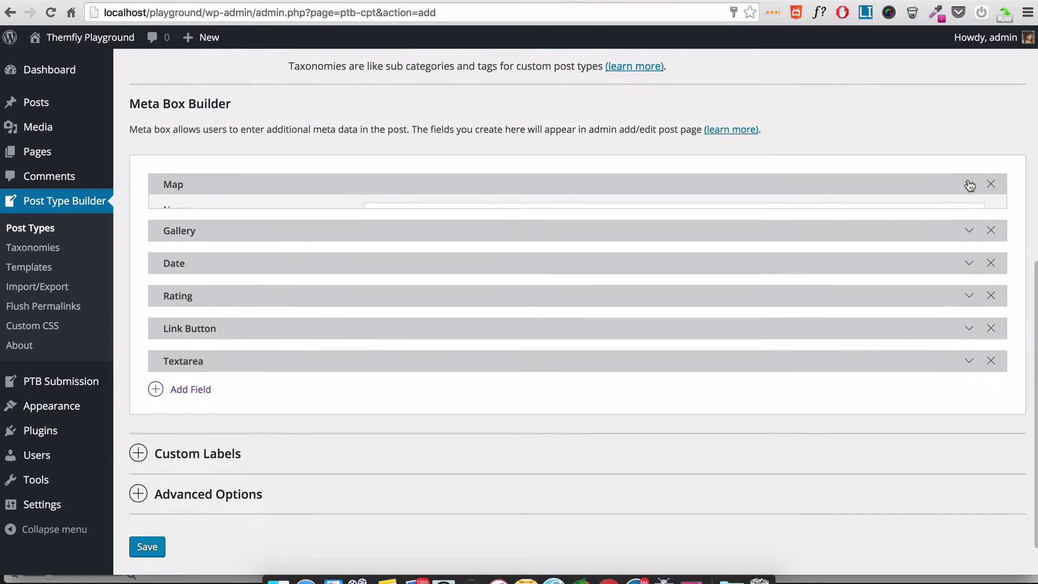
left_click_drag(178, 248, 181, 216)
left_click_drag(185, 342, 195, 248)
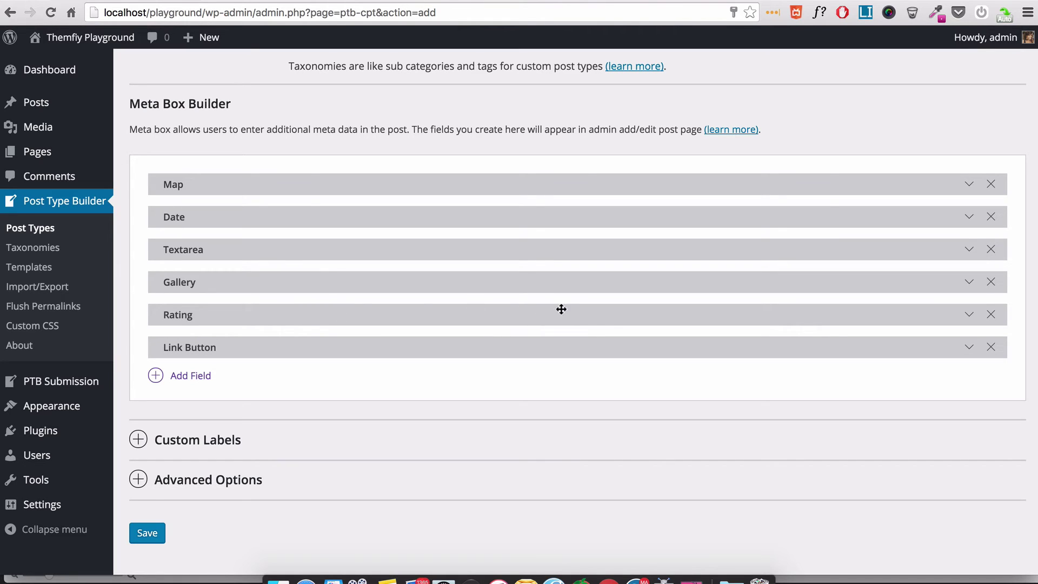
- Choose the calendar menu icon under Advanced Options and save the Event post type
left_click(229, 450)
scroll(227, 427, "down", 2)
left_click(233, 416)
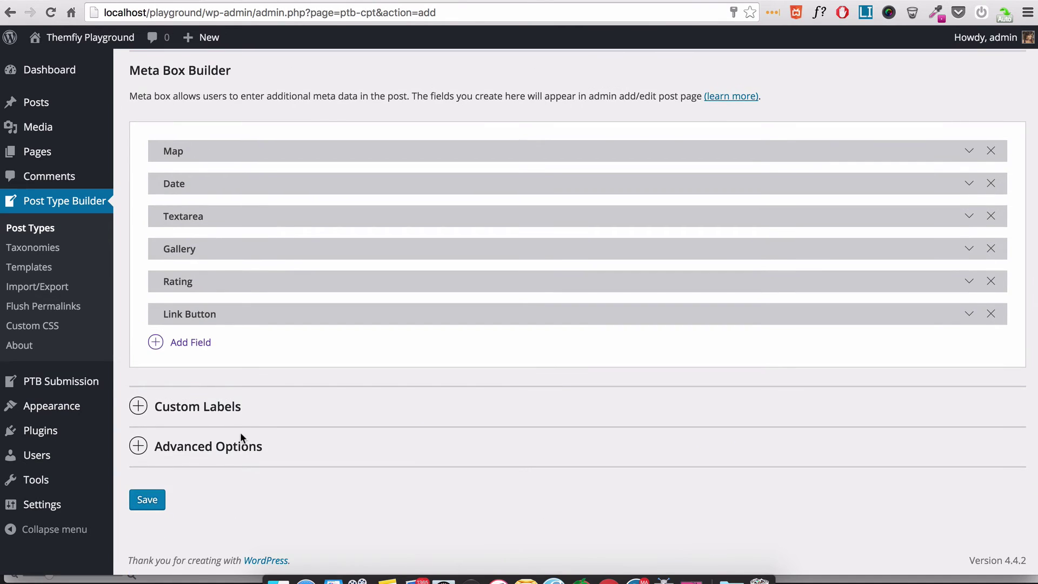
left_click(215, 446)
scroll(246, 401, "down", 6)
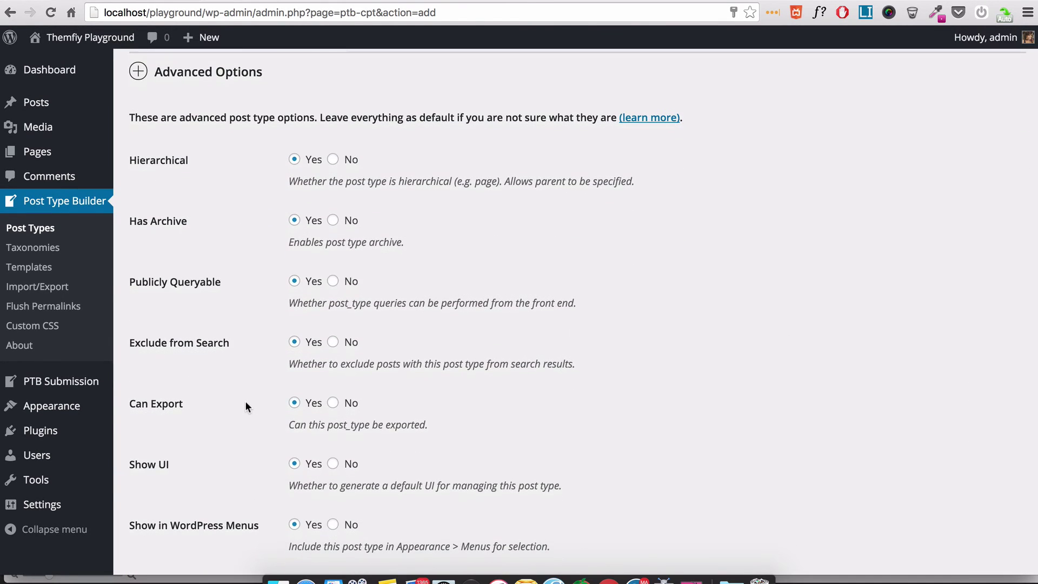
left_click(332, 159)
scroll(180, 381, "down", 6)
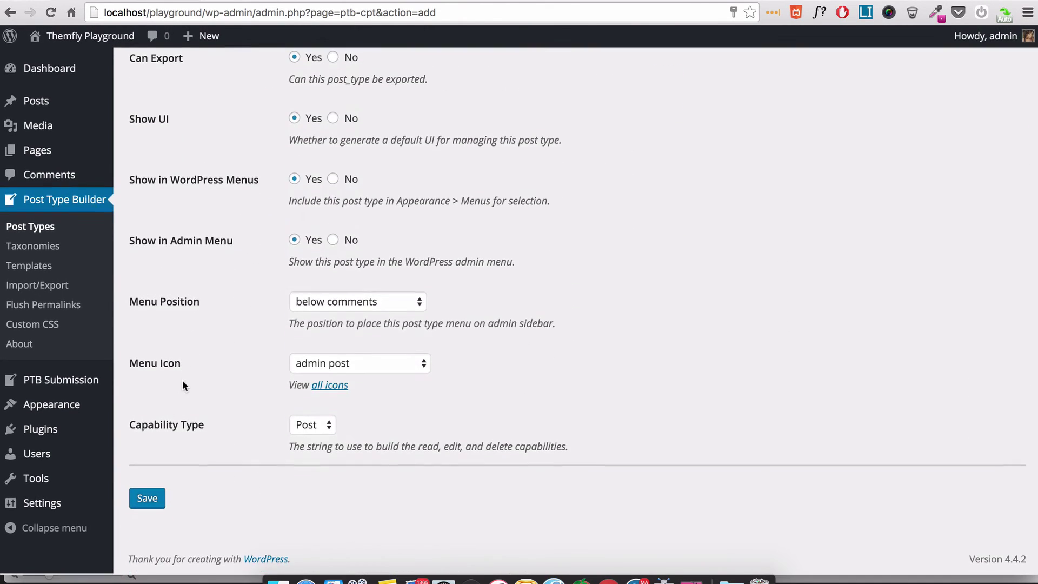
left_click(302, 367)
scroll(358, 367, "down", 10)
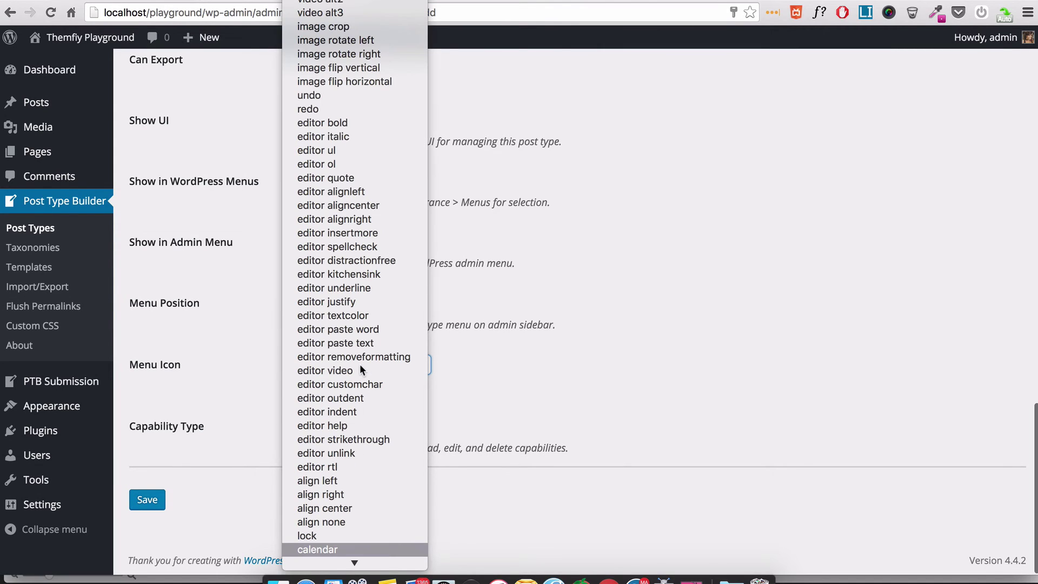
key("Return")
left_click(144, 498)
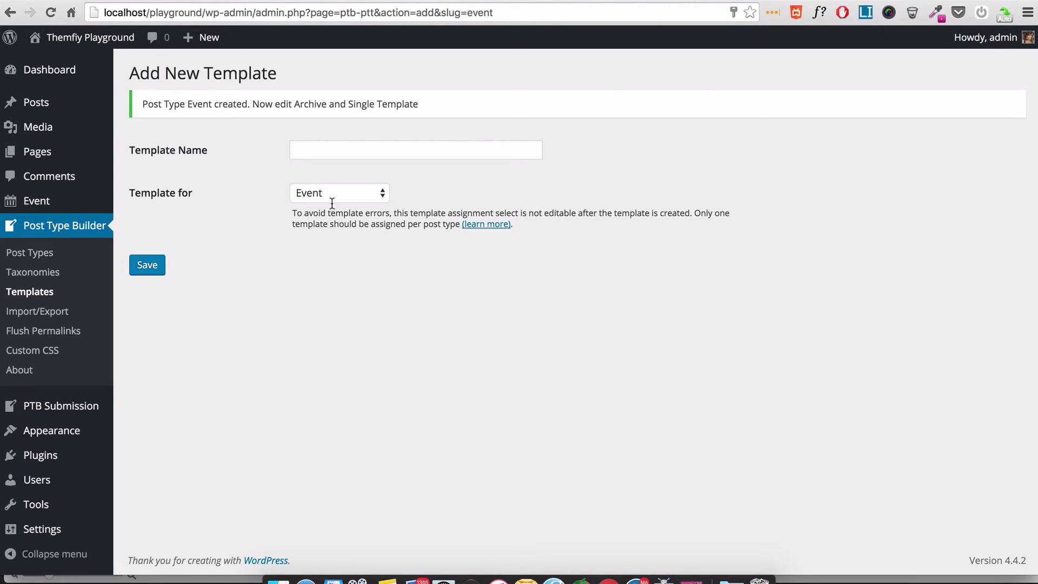
- Name the new template 'Event' and save it
left_click(327, 155)
type("E")
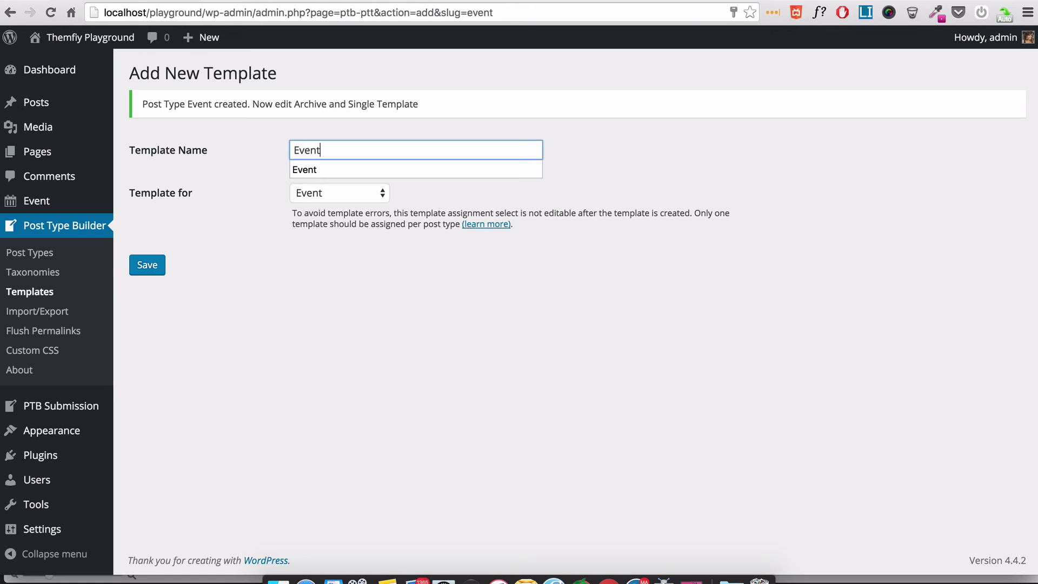
type("vent")
left_click(309, 243)
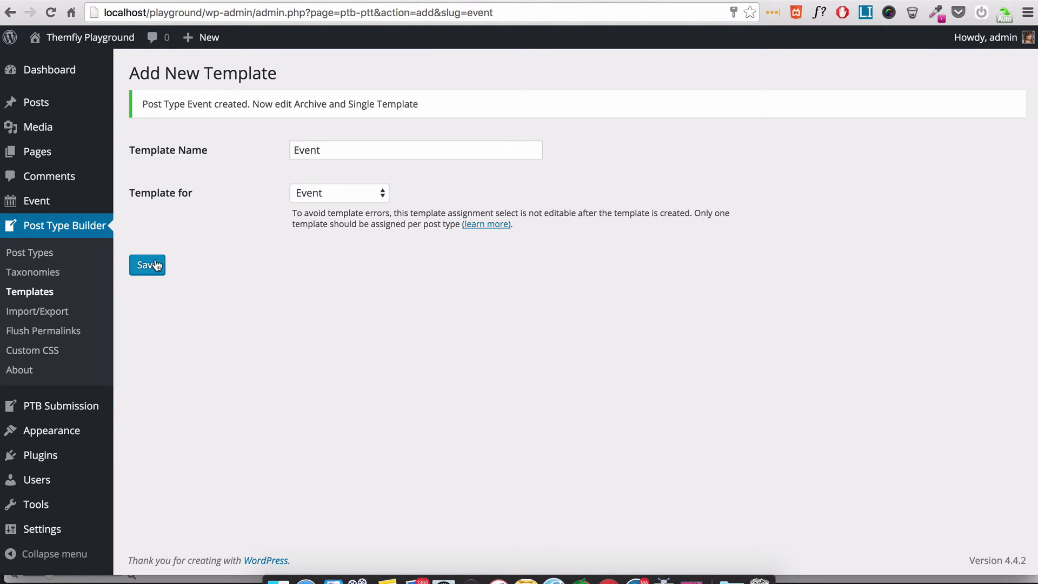
left_click(153, 266)
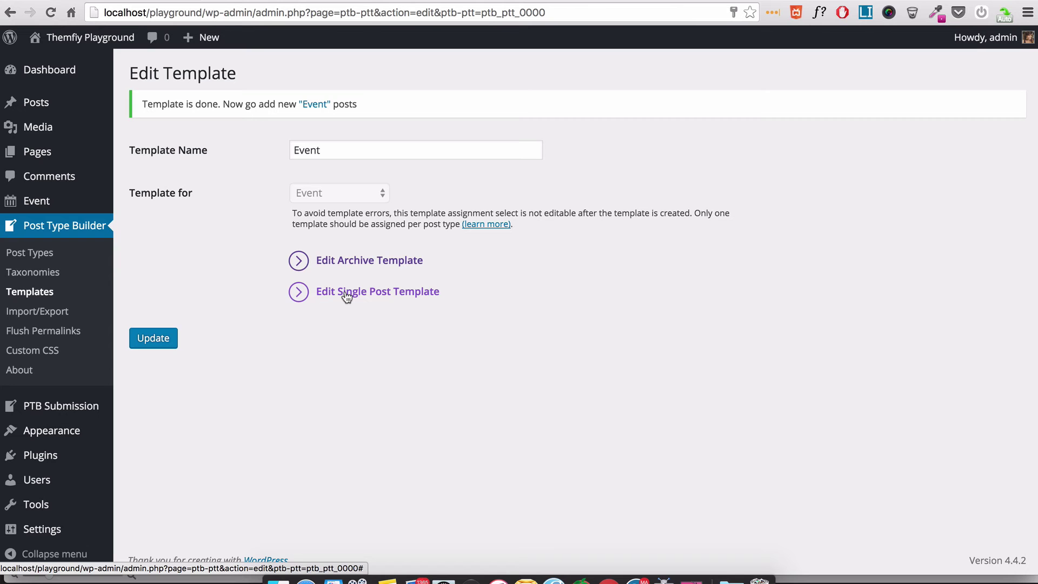
- In the single post template editor, remove the Permalink and Title modules from the row
left_click(346, 292)
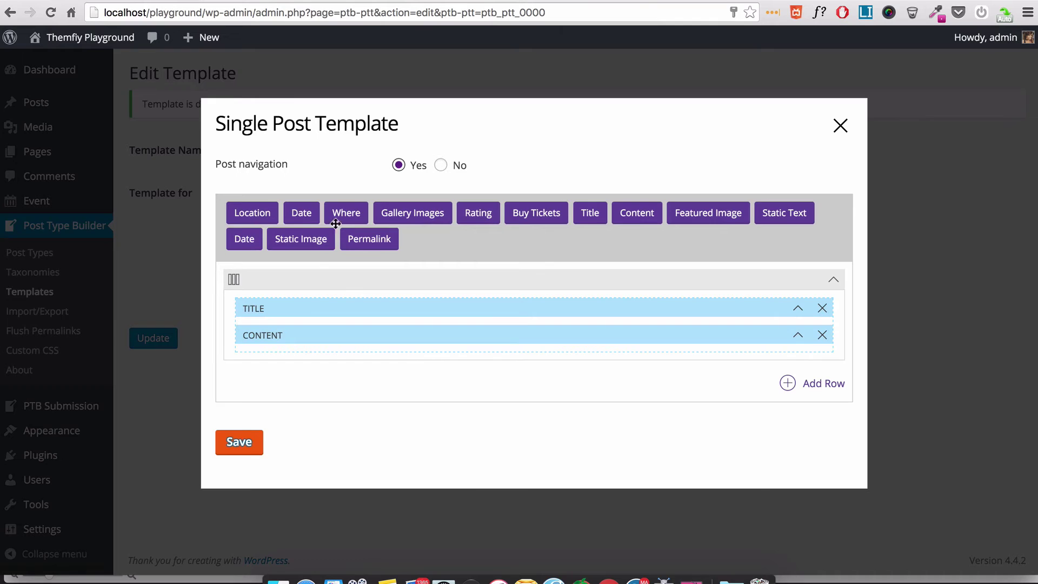
left_click_drag(373, 240, 342, 316)
left_click(798, 308)
left_click(822, 309)
left_click(649, 191)
left_click(822, 308)
left_click(640, 189)
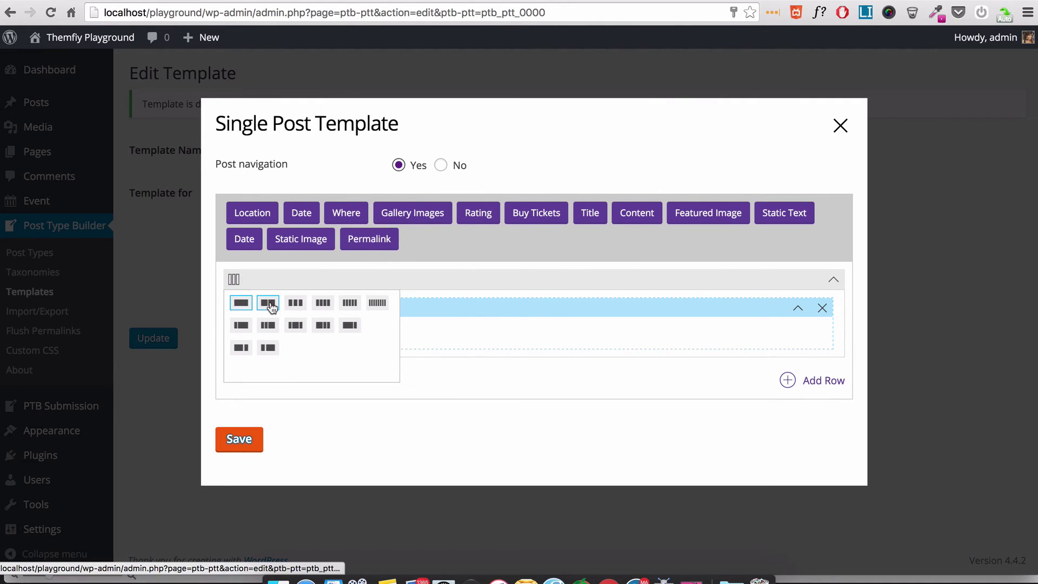
- Switch the row to a two-column layout and move Content into the right column
mouse_move(233, 279)
left_click(267, 302)
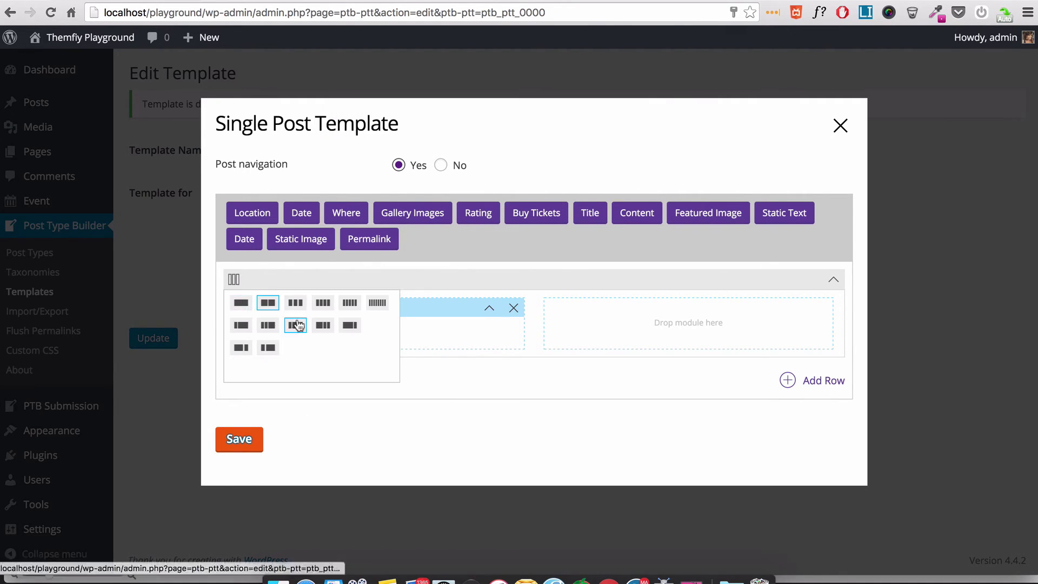
left_click(295, 302)
mouse_move(233, 279)
left_click(238, 326)
left_click_drag(372, 311, 686, 317)
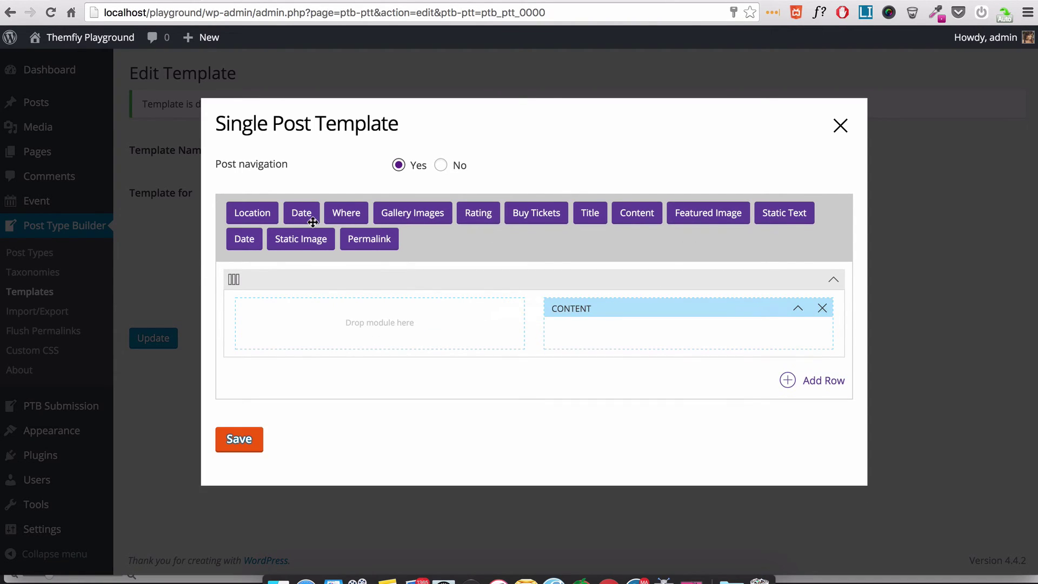
- Place Gallery Images in the left column with Showcase layout, and add an h2 Title on the right
left_click_drag(423, 216, 403, 324)
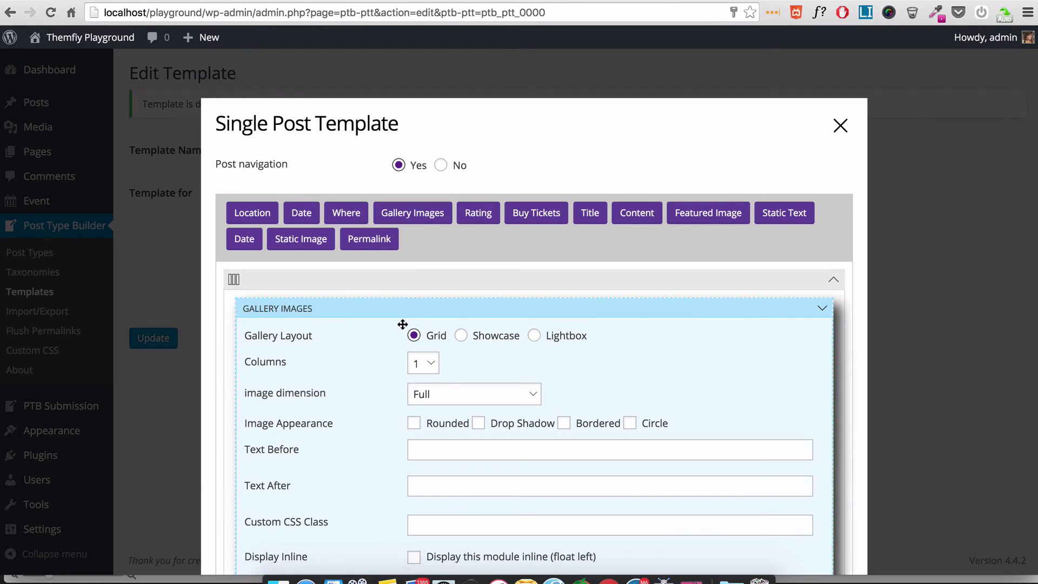
scroll(403, 324, "down", 3)
left_click(461, 254)
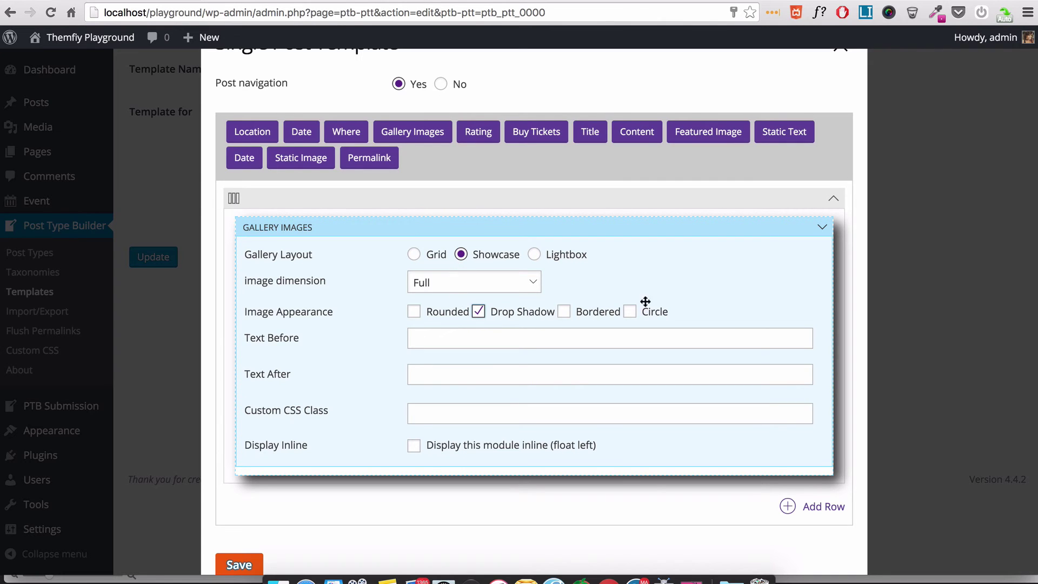
left_click(821, 228)
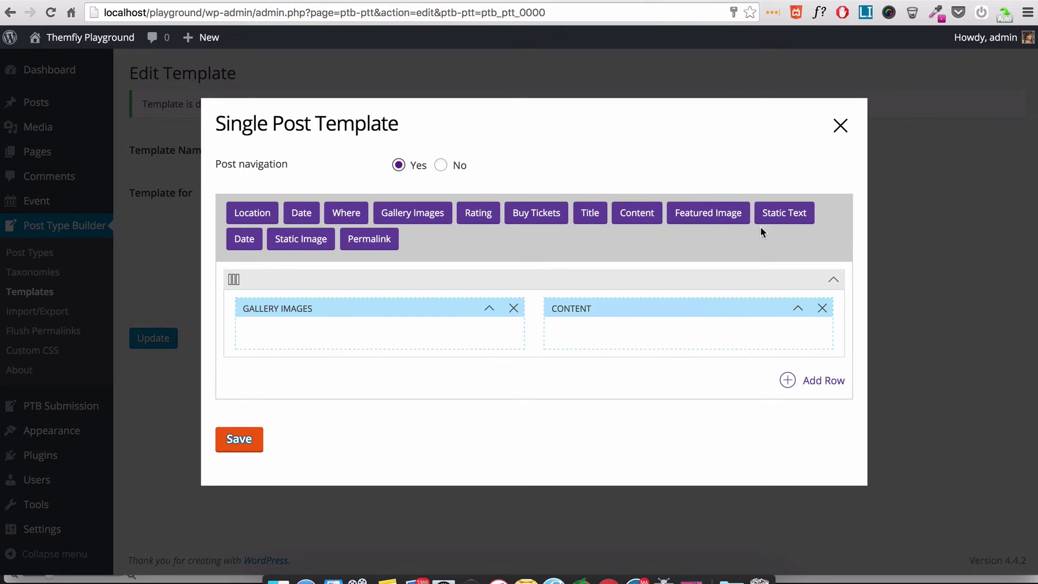
left_click_drag(590, 212, 674, 299)
left_click(432, 337)
left_click(427, 349)
left_click(822, 307)
- Add a Date module below Content (j m, gA, 'This event is over'), then save and close
left_click_drag(302, 214, 601, 371)
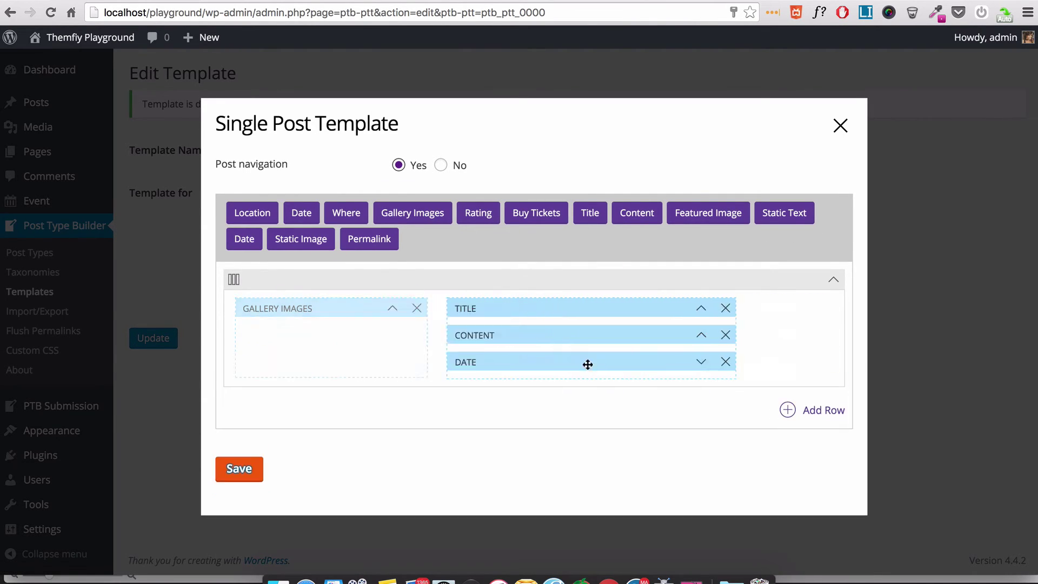
left_click(470, 397)
left_click(477, 416)
left_click(465, 427)
left_click(433, 449)
scroll(591, 461, "down", 1)
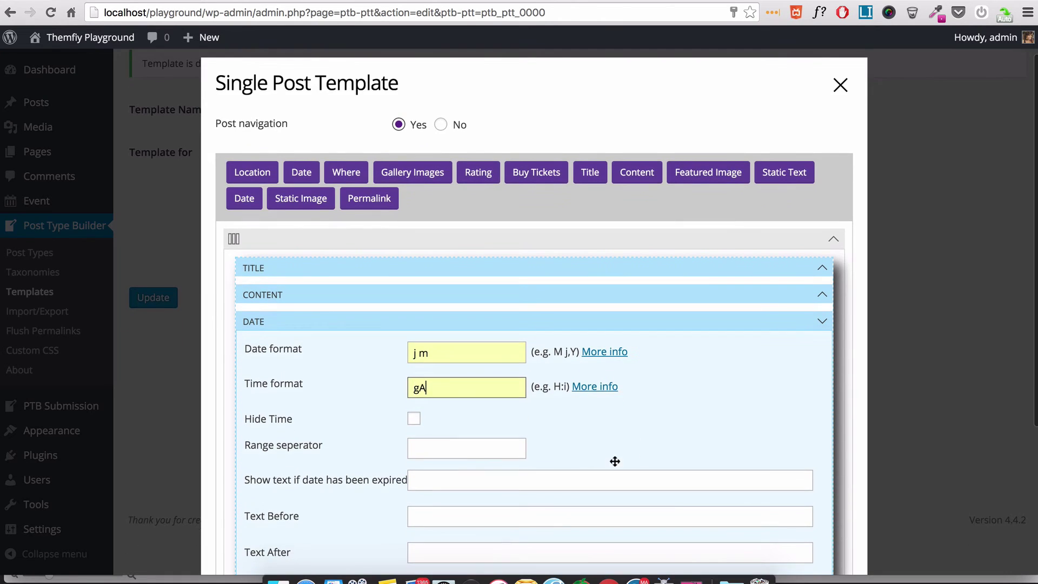
left_click(512, 451)
left_click(494, 467)
scroll(493, 468, "down", 1)
left_click(452, 447)
left_click(452, 464)
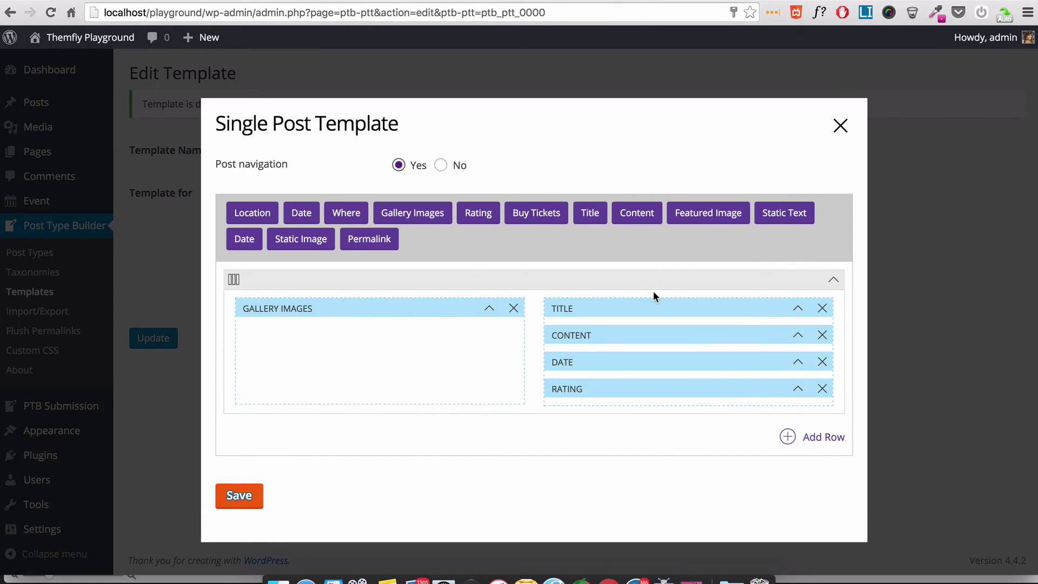
left_click(234, 494)
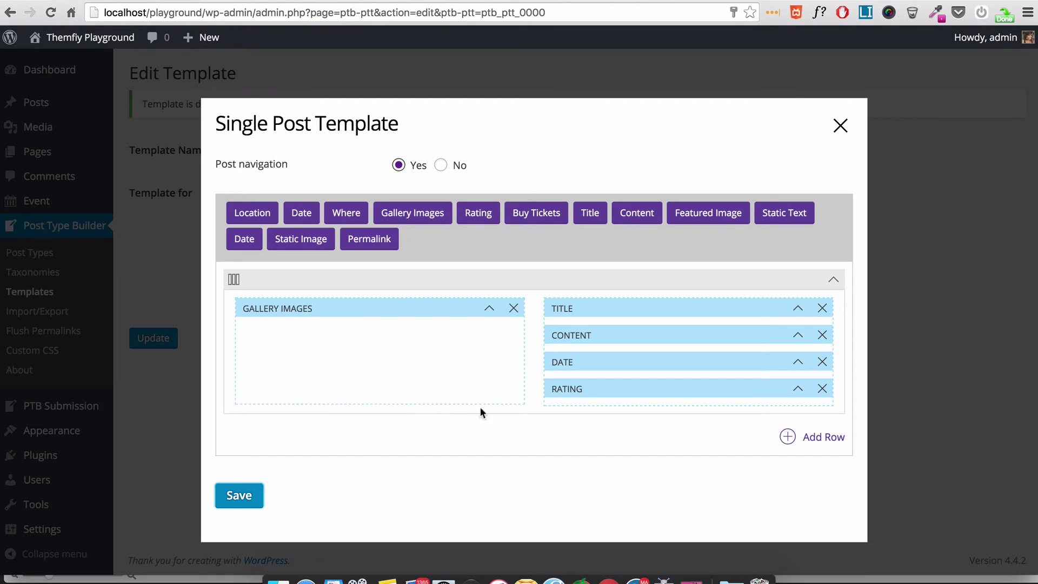
left_click(839, 124)
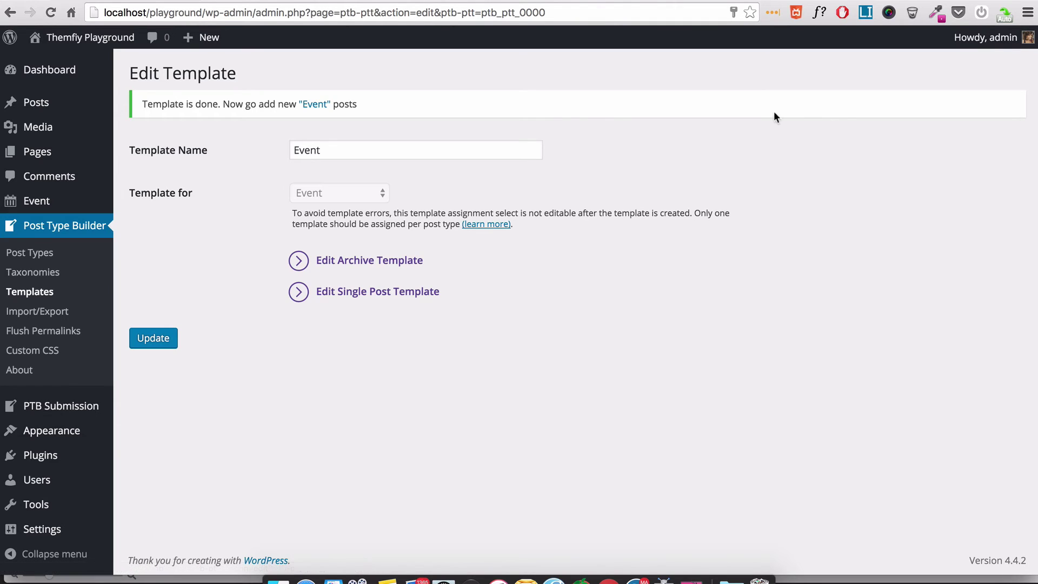
- Create a new Event titled 'Pool Party' and enter its venue's street address
mouse_move(37, 202)
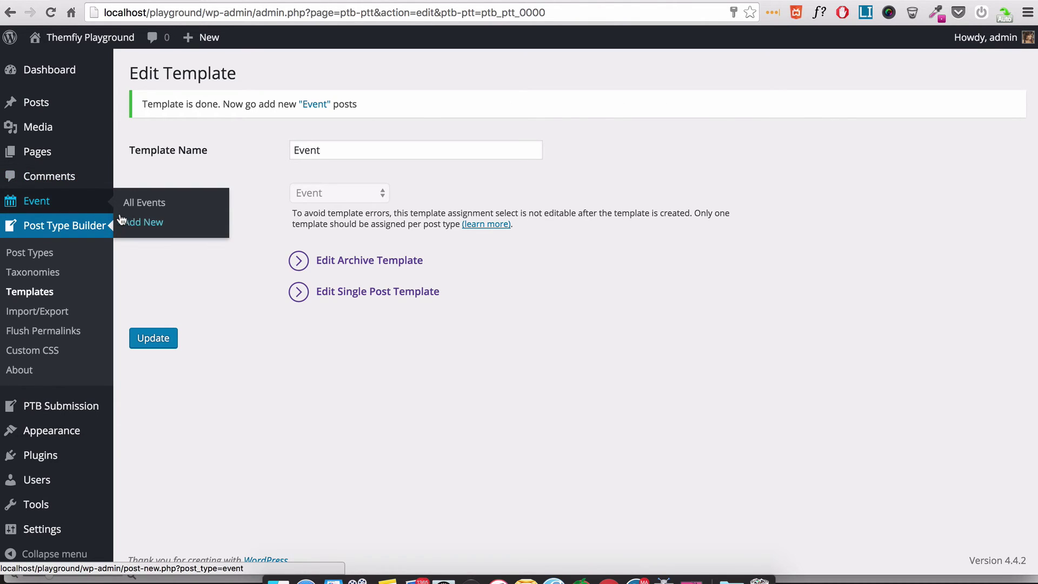
left_click(143, 223)
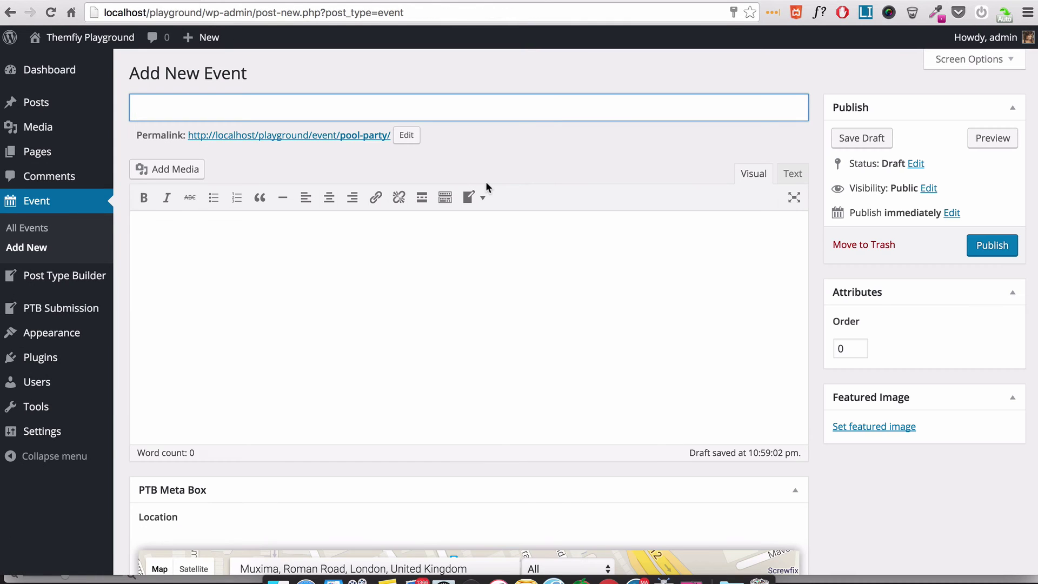
type("Pool Party")
scroll(845, 310, "down", 10)
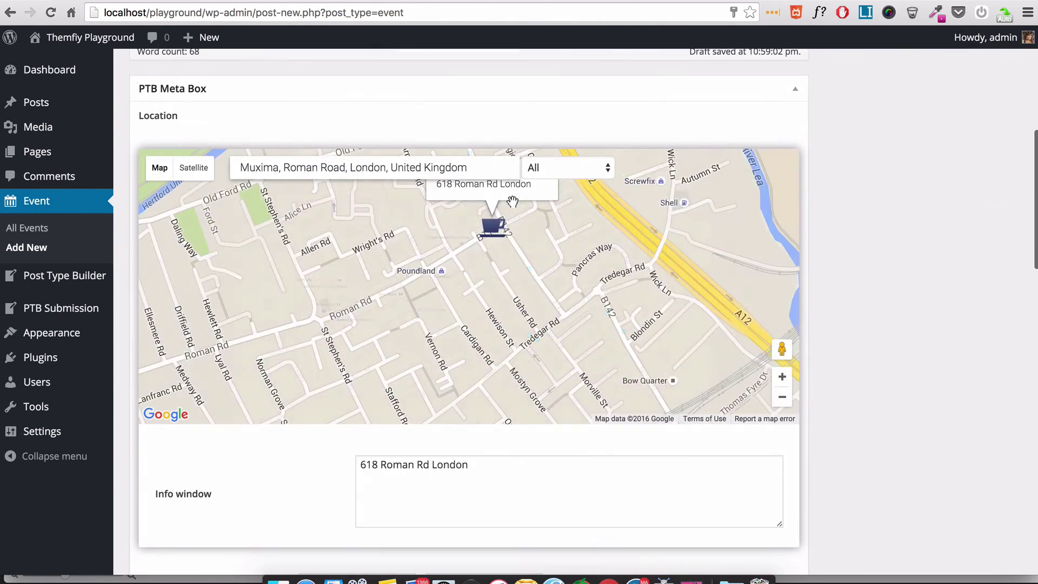
scroll(843, 309, "down", 3)
left_click(394, 273)
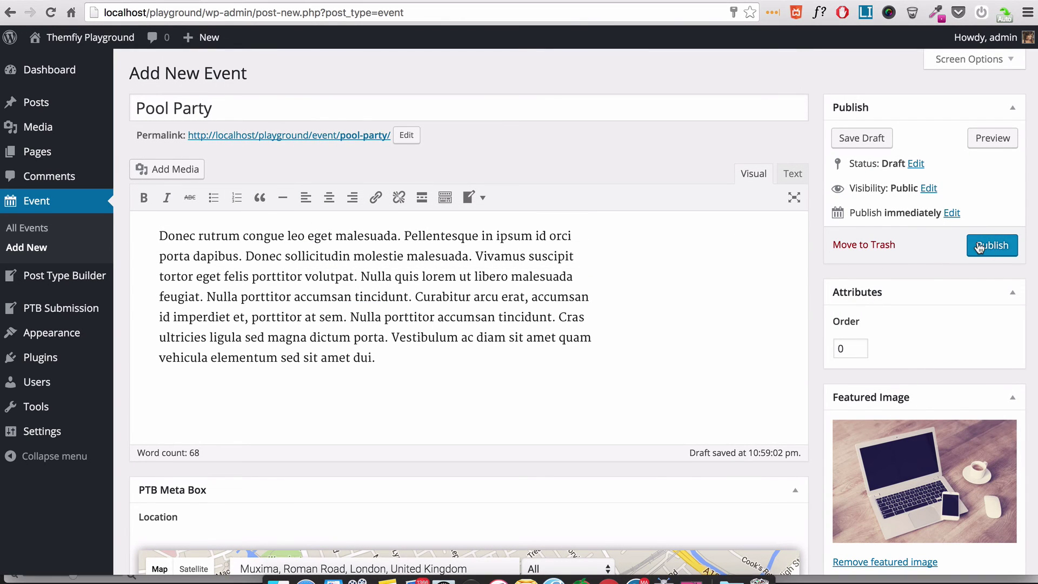
- Publish Pool Party, view the event page, and browse its gallery photos
left_click(980, 247)
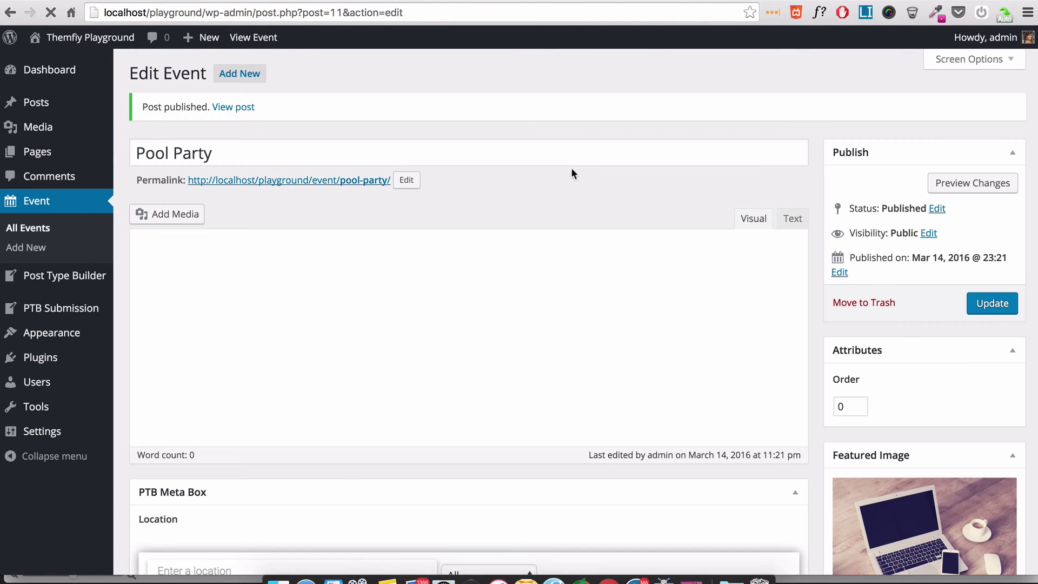
left_click(346, 180)
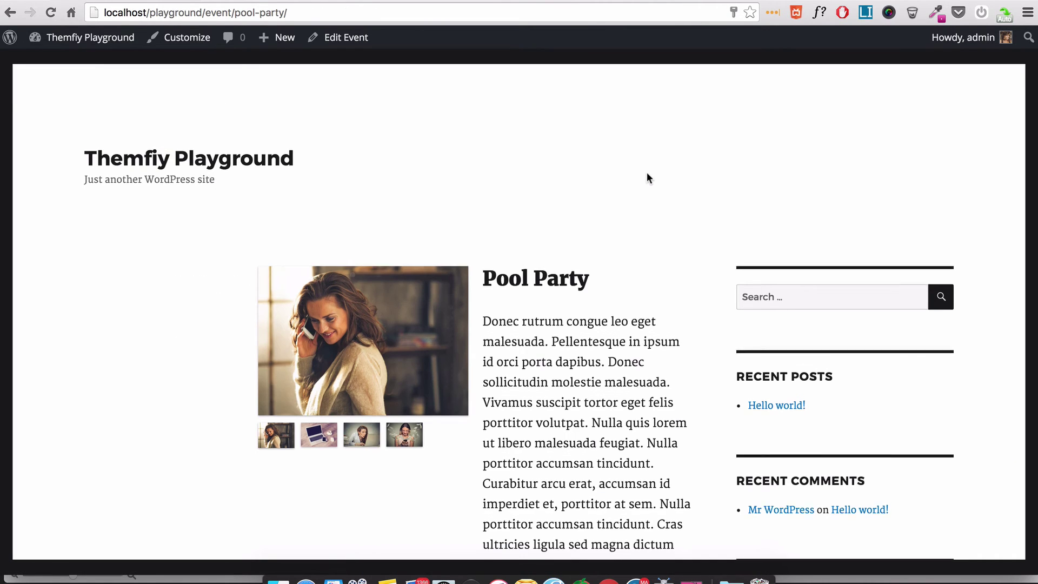
scroll(646, 176, "down", 3)
left_click(326, 301)
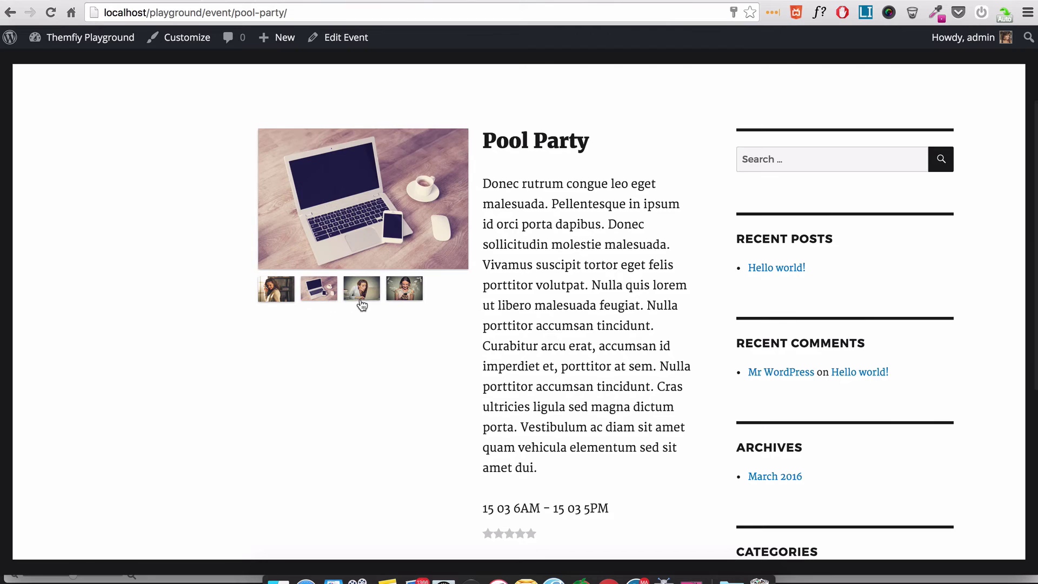
left_click(362, 299)
left_click(405, 295)
- Give the event a five-star rating, dismiss the thank-you alert, and select its date range
scroll(530, 287, "down", 5)
left_click(530, 312)
key("Return")
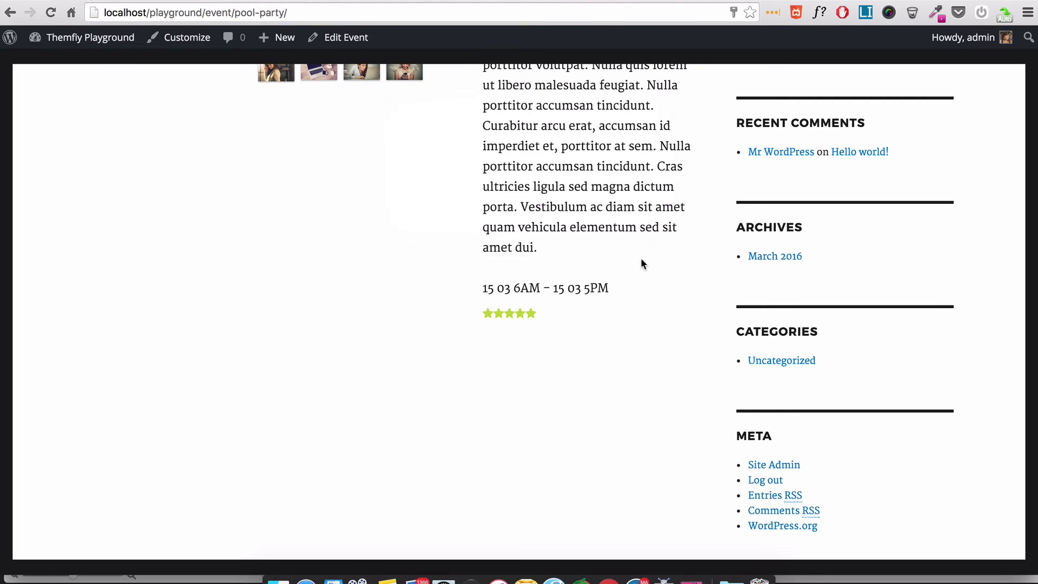
scroll(642, 261, "up", 5)
left_click_drag(615, 486, 498, 487)
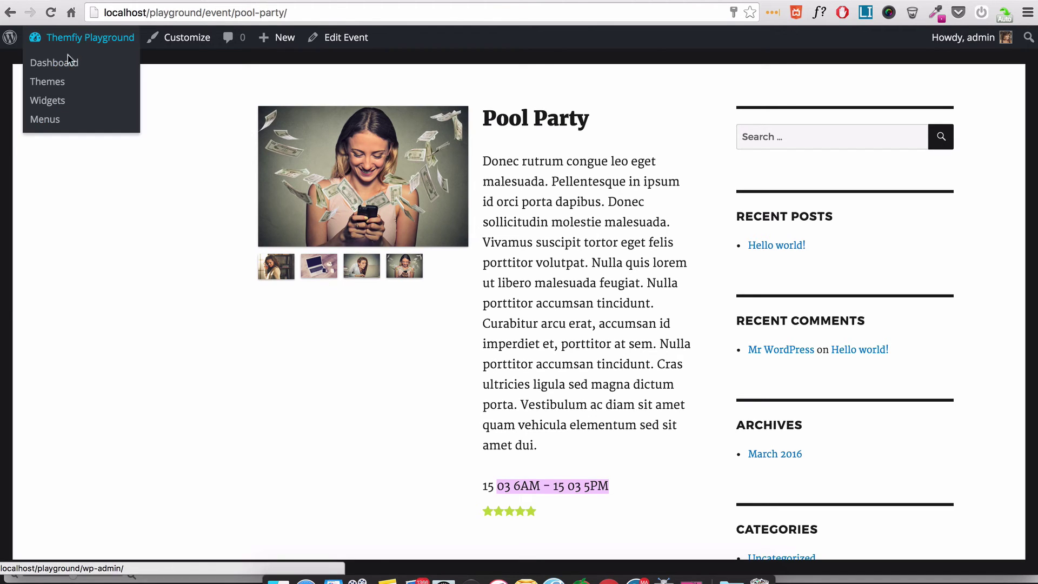
- Reopen the Event template's single post layout editor from the post type templates list
left_click(66, 64)
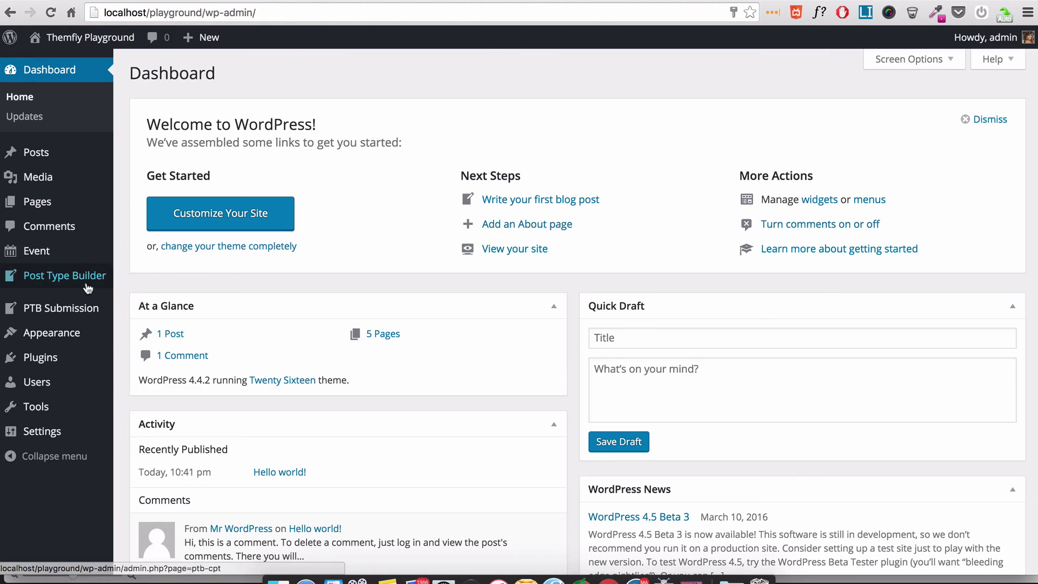
mouse_move(86, 288)
left_click(152, 318)
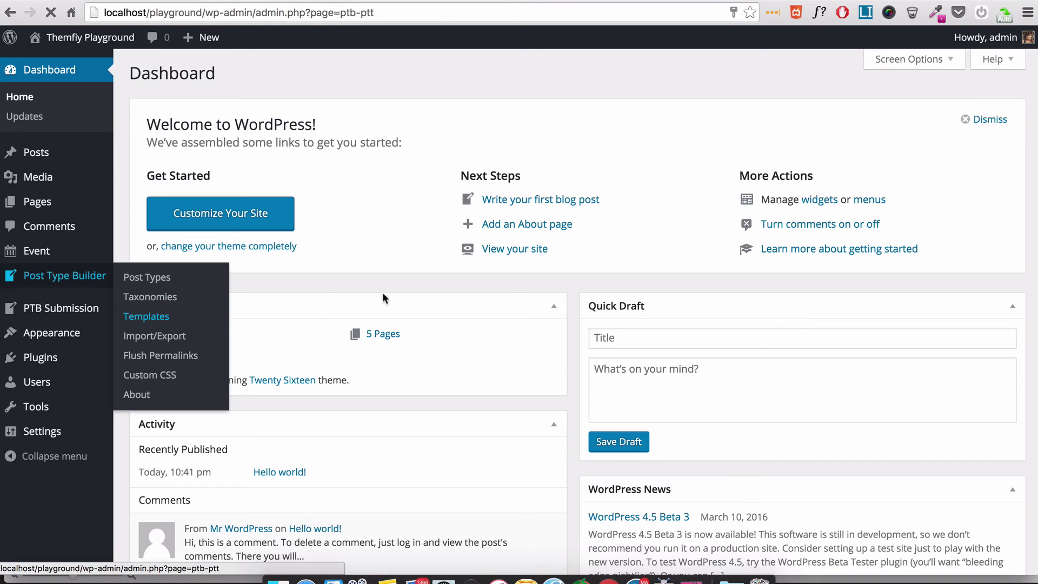
left_click(166, 172)
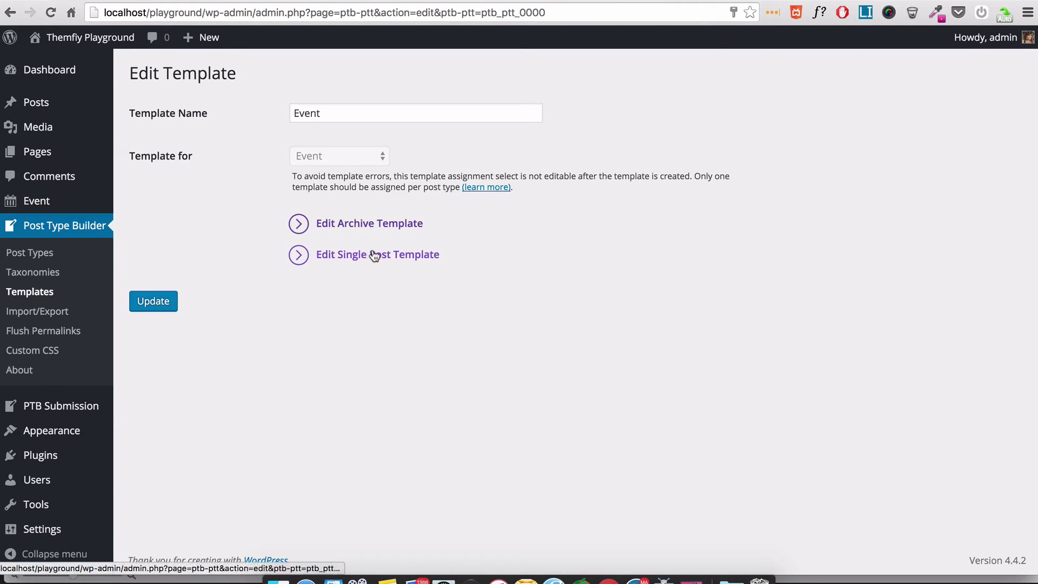
left_click(380, 260)
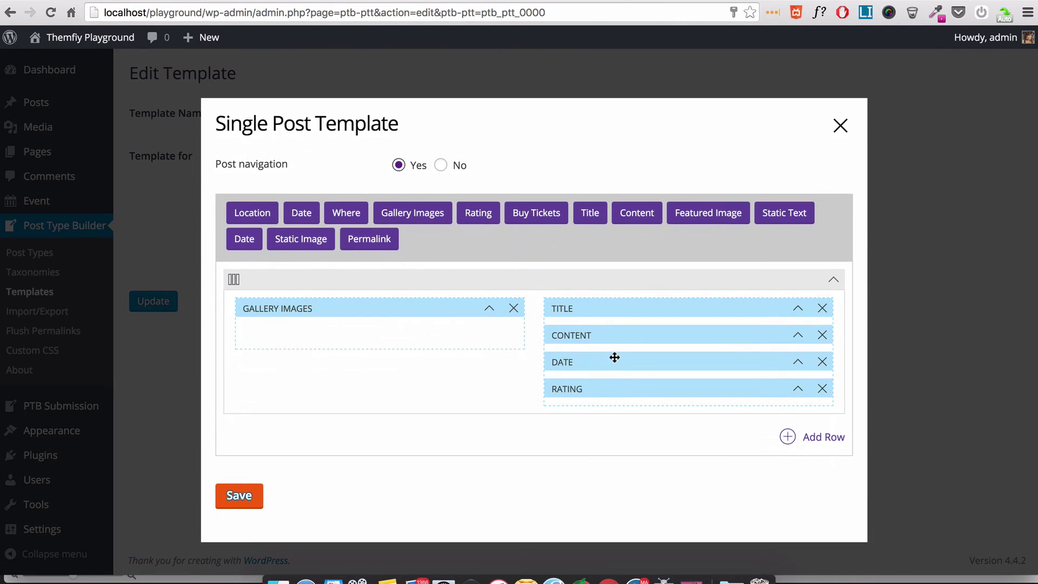
- Move the Date module just below Title, save the layout and close the editor
left_click_drag(603, 362, 602, 335)
left_click(244, 495)
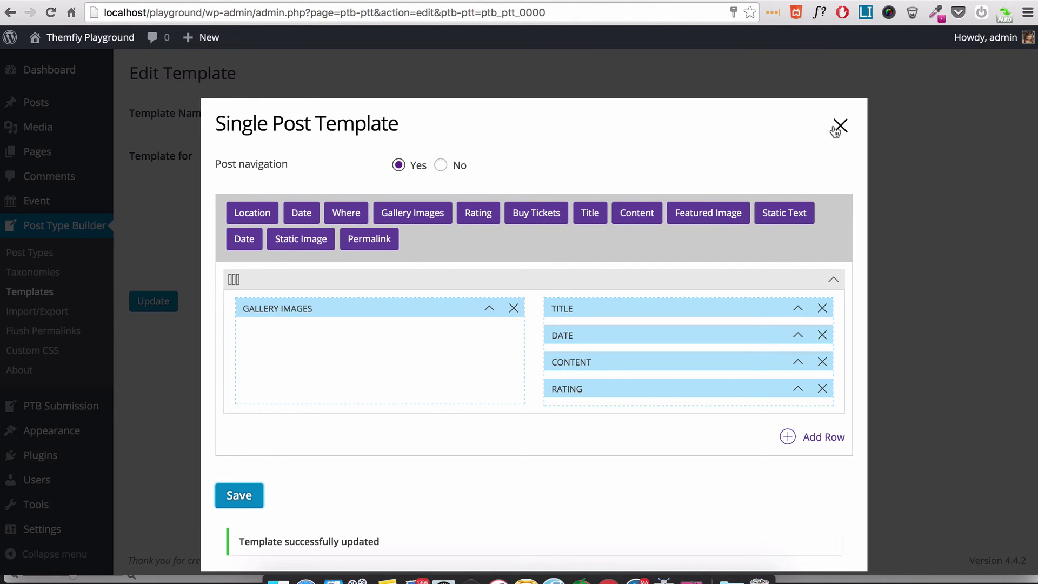
left_click(837, 128)
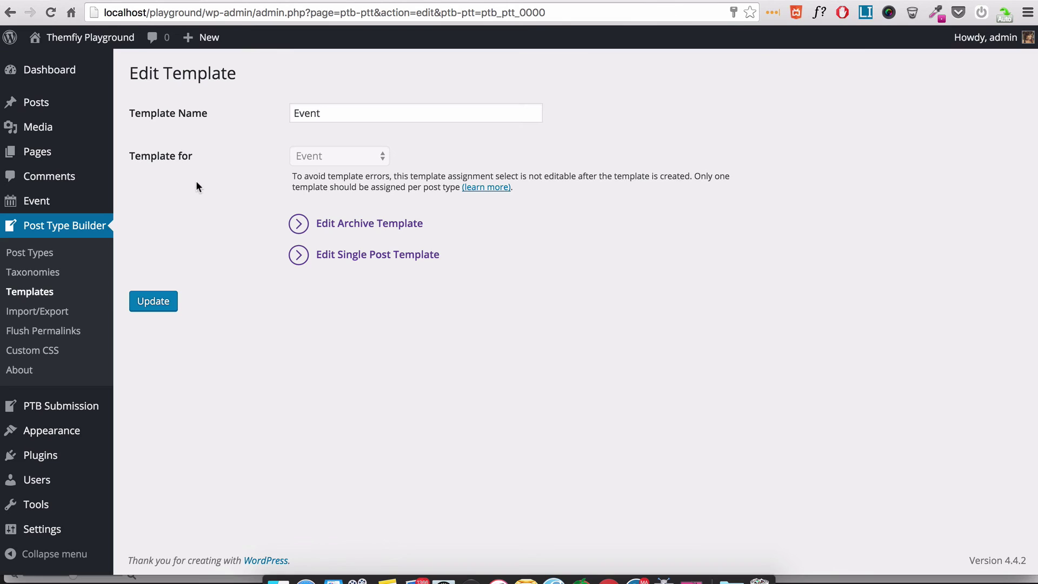
- Open the events list and scroll through the Pool Party page, with its dates above the description
mouse_move(60, 201)
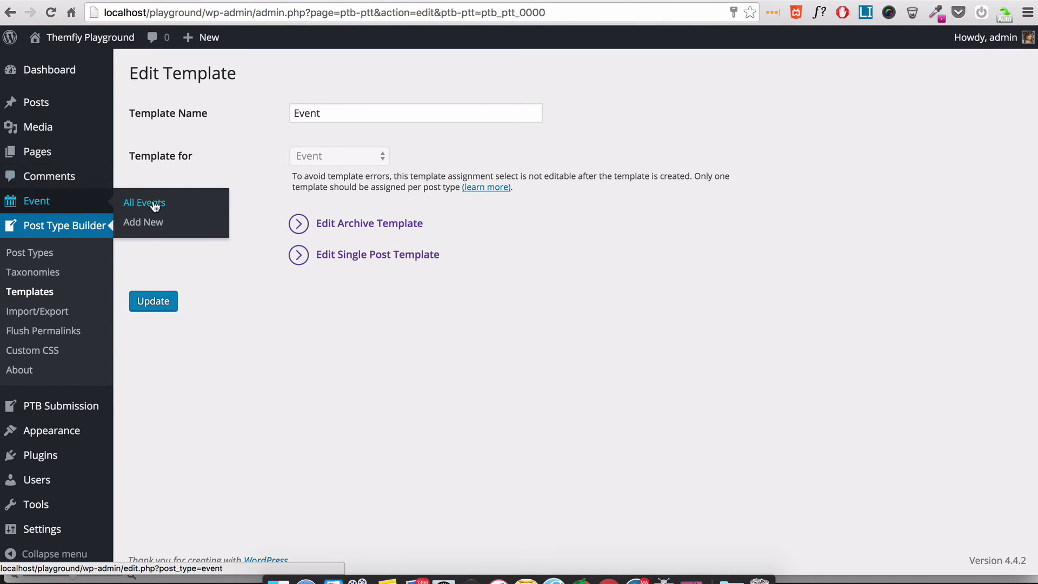
left_click(155, 206)
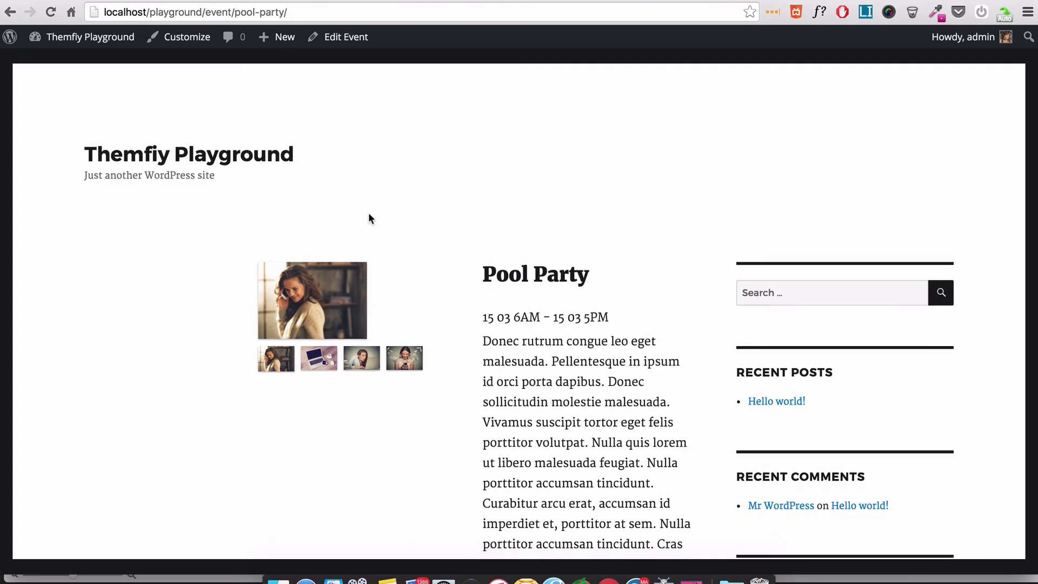
scroll(370, 218, "down", 5)
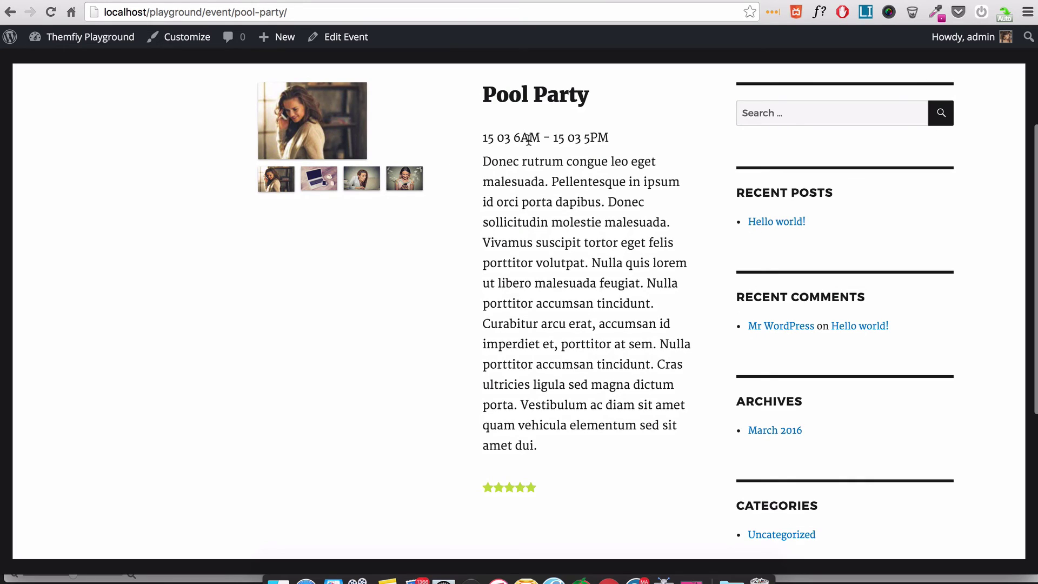
scroll(442, 253, "up", 3)
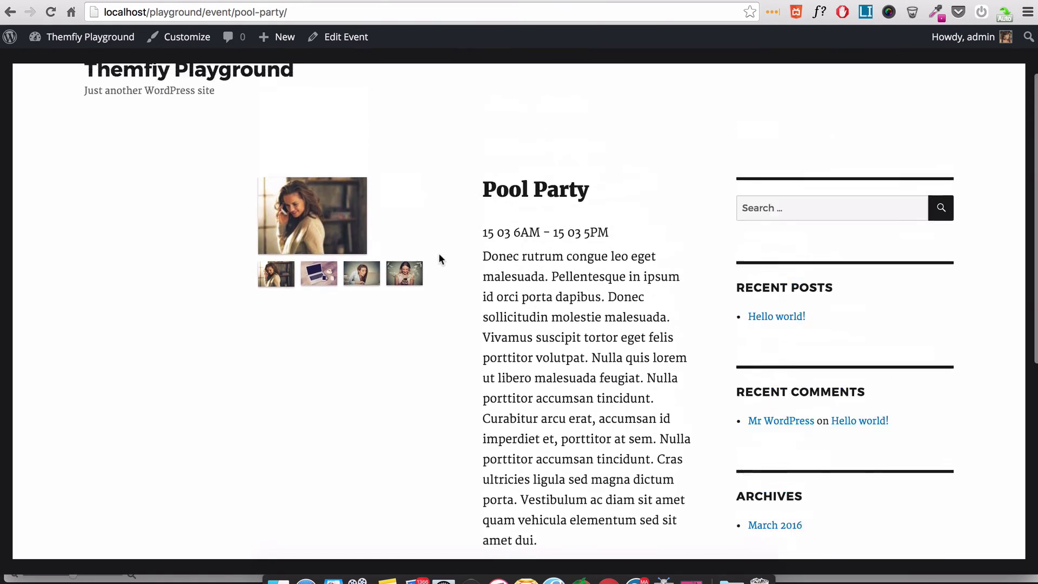
scroll(439, 254, "up", 2)
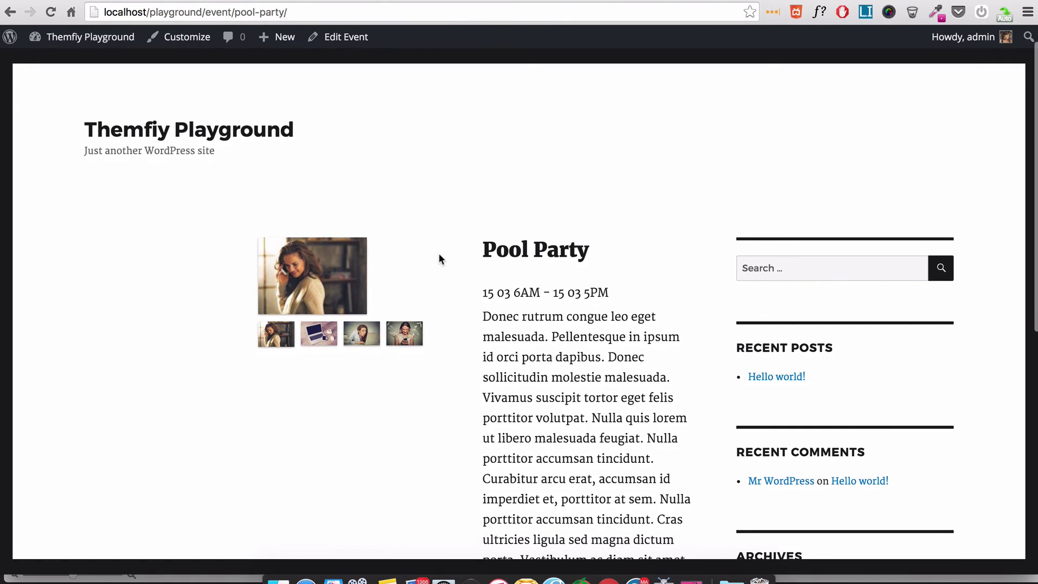
scroll(439, 254, "down", 1)
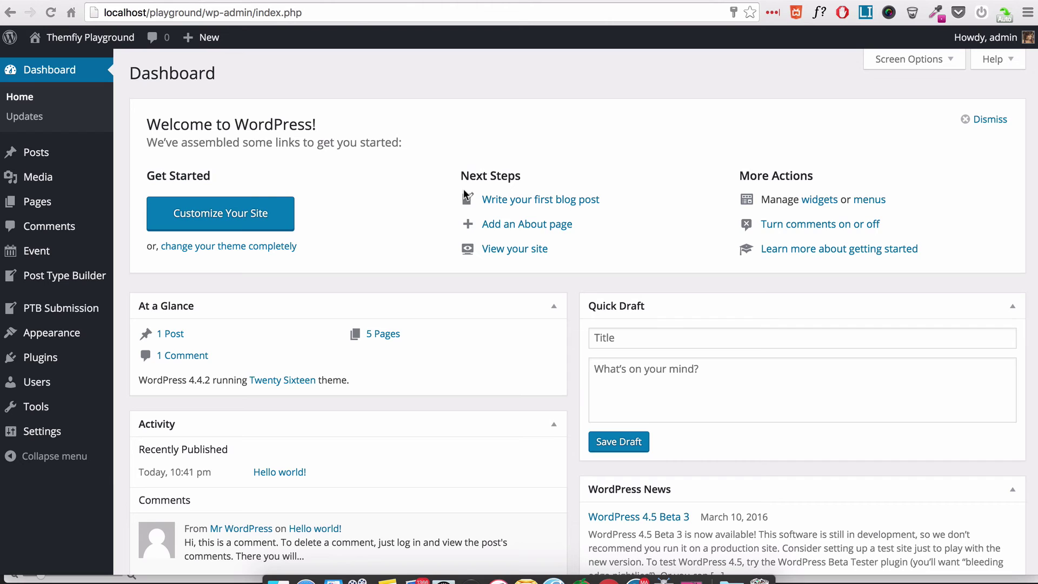
- Create a new PTB submission form for the Event post type
left_click(146, 308)
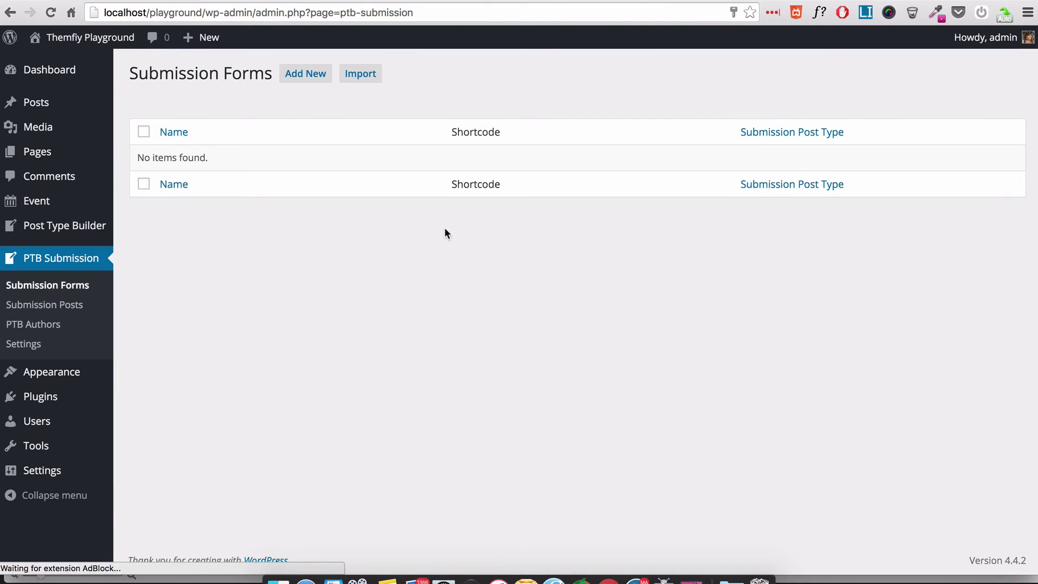
left_click(305, 74)
left_click(418, 178)
left_click(411, 189)
left_click(250, 270)
- Title the form 'Event Submission' and enter the admin notification e-mail address
left_click(398, 177)
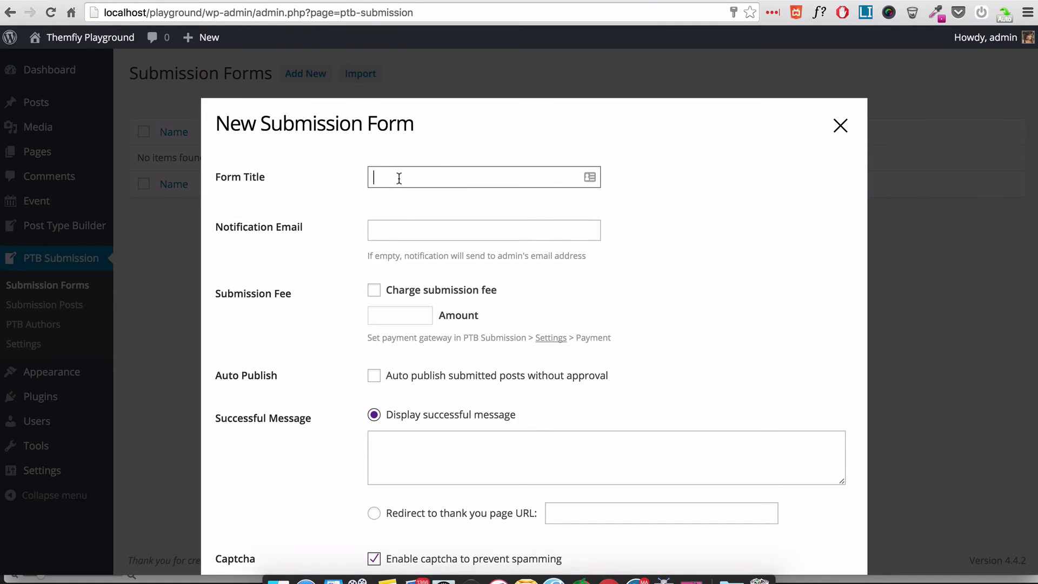
type("Event Submission")
key("Tab")
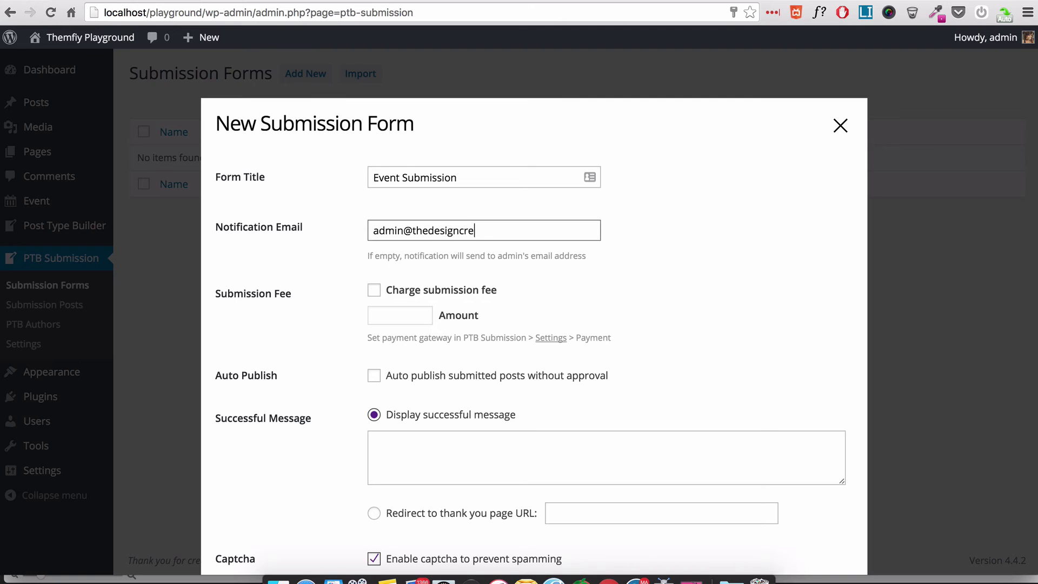
key("Tab")
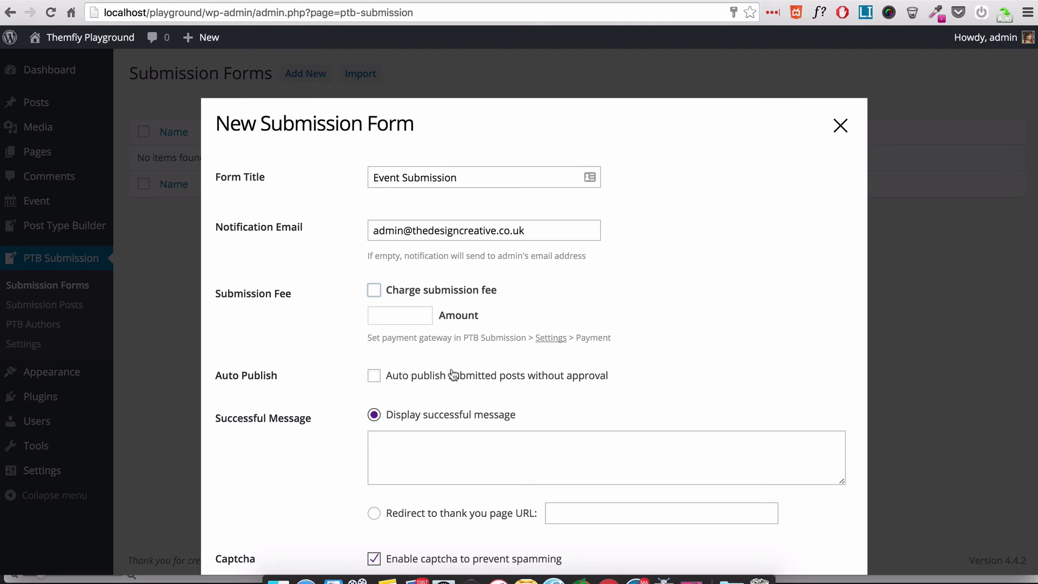
scroll(446, 379, "down", 4)
left_click(400, 338)
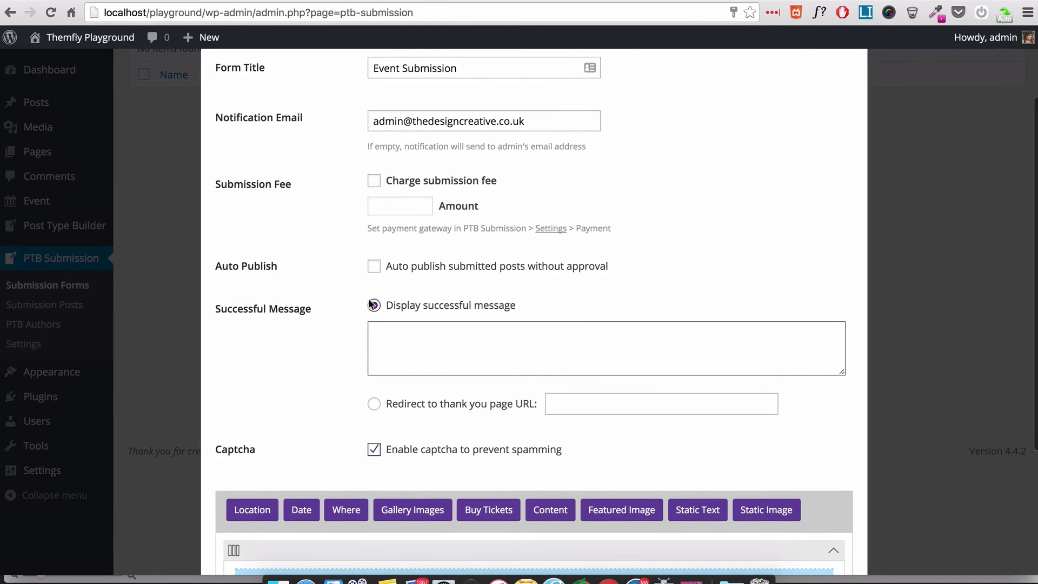
scroll(453, 368, "down", 2)
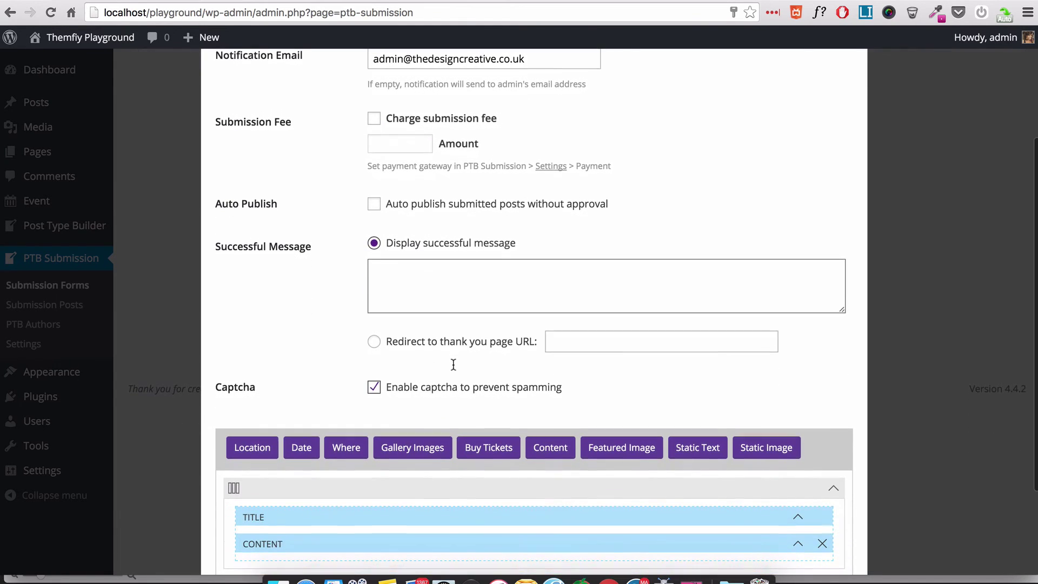
left_click(402, 346)
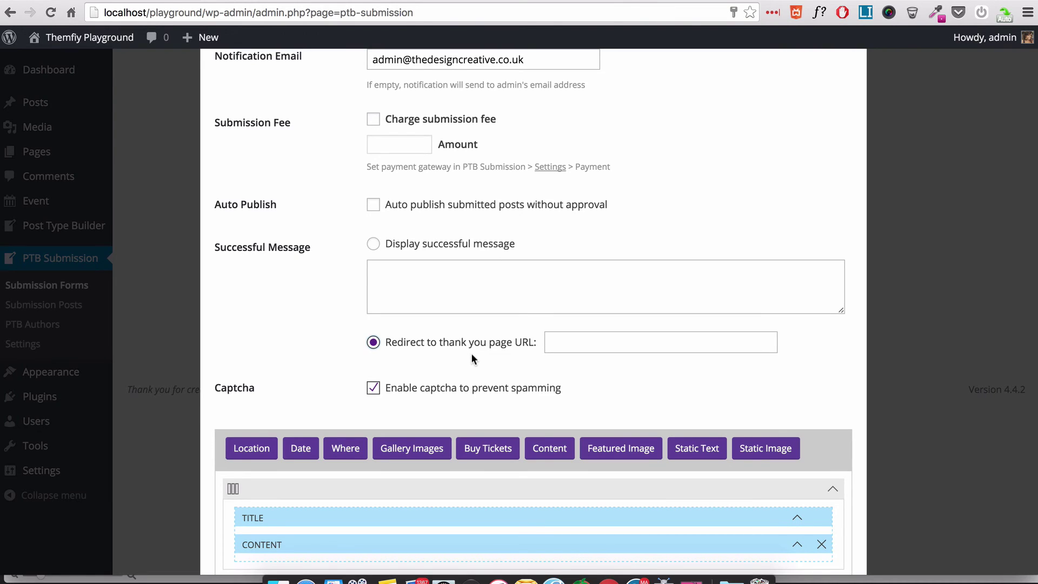
left_click(596, 342)
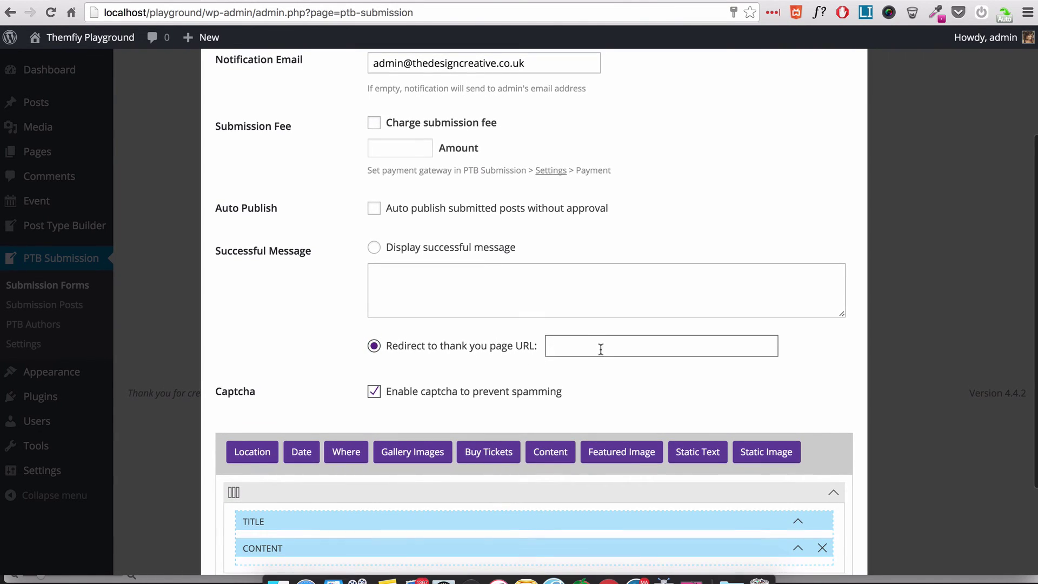
scroll(484, 301, "up", 1)
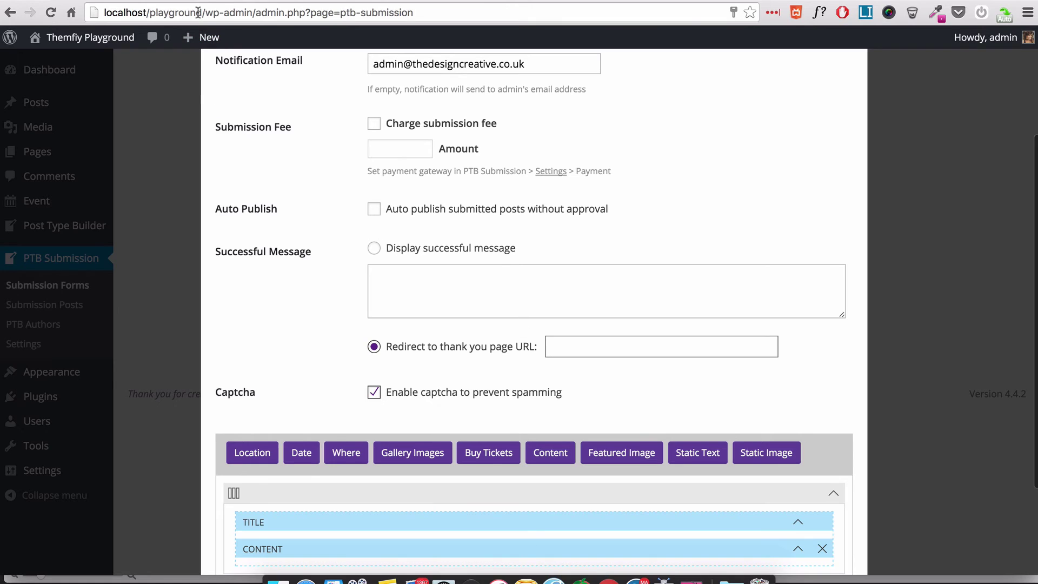
left_click_drag(207, 12, 112, 8)
key("super+c")
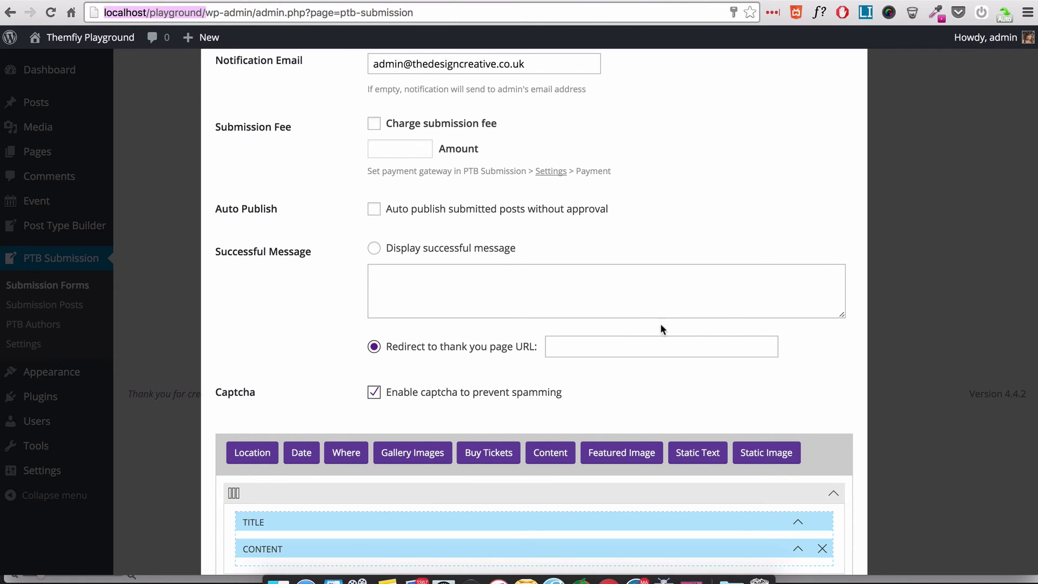
left_click(670, 347)
key("super+v")
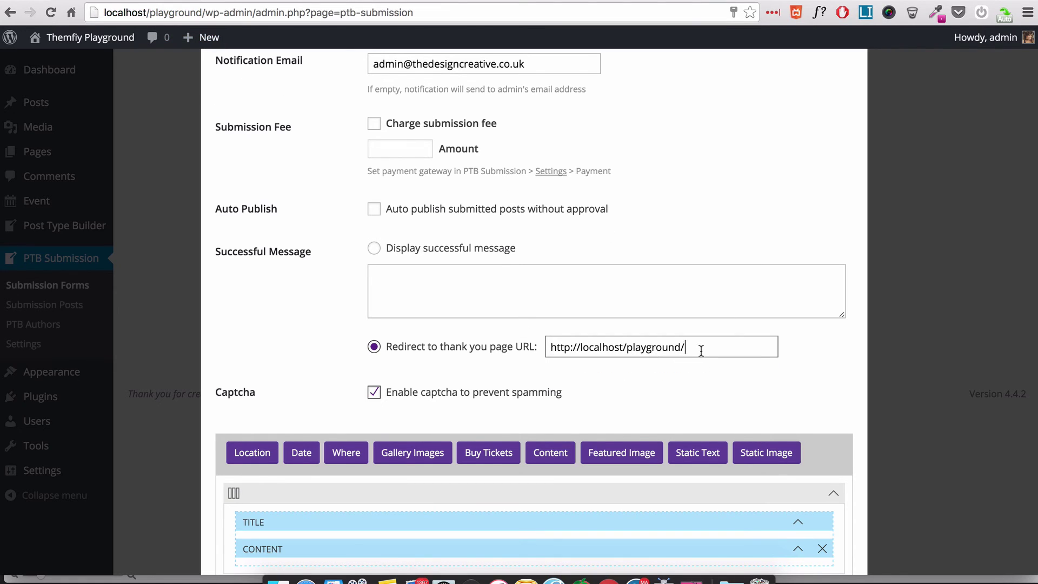
type("my_submissions")
key("Tab")
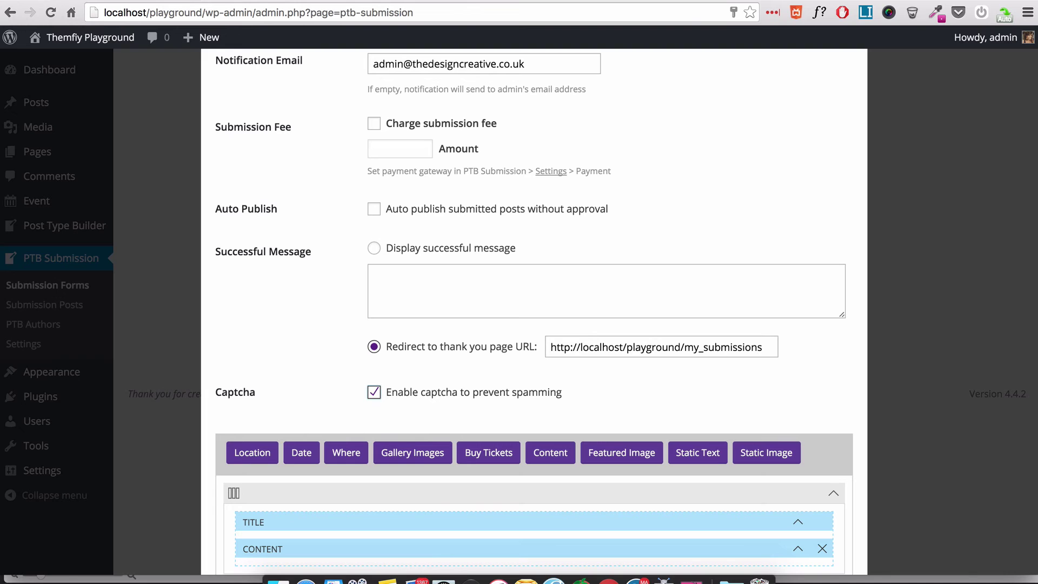
- Label the Title field 'Name of Event' and the Content field 'Description'
scroll(699, 301, "down", 5)
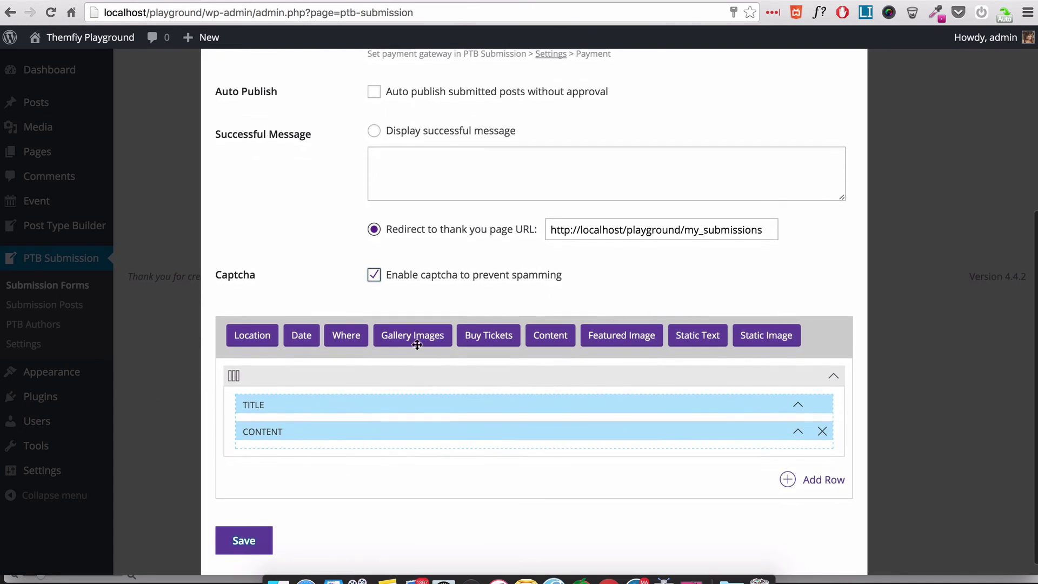
scroll(454, 413, "down", 1)
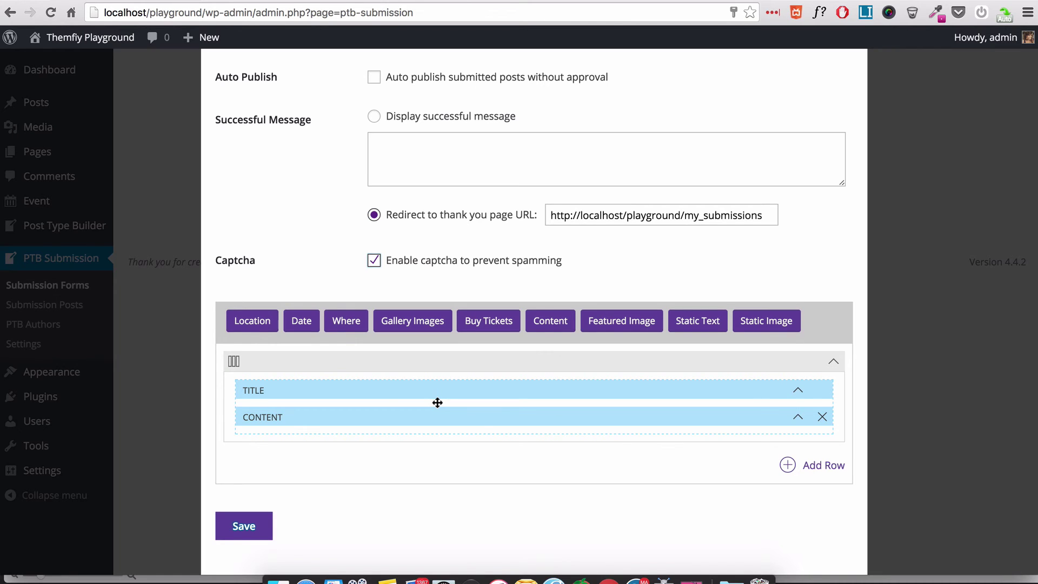
left_click(438, 391)
scroll(433, 431, "down", 1)
type("Name of Event")
left_click(792, 422)
type("Description")
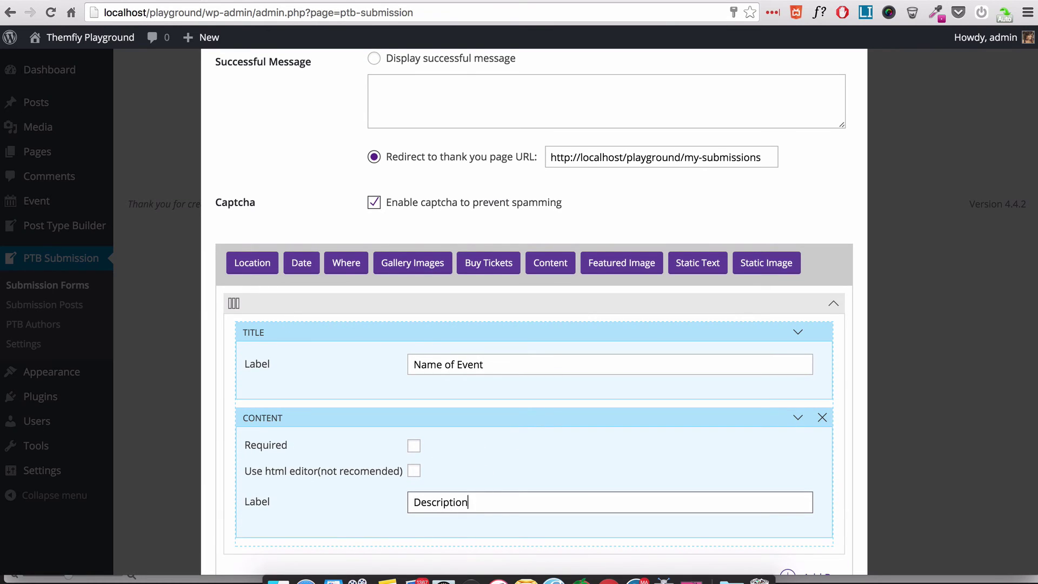
scroll(730, 442, "up", 1)
left_click(798, 358)
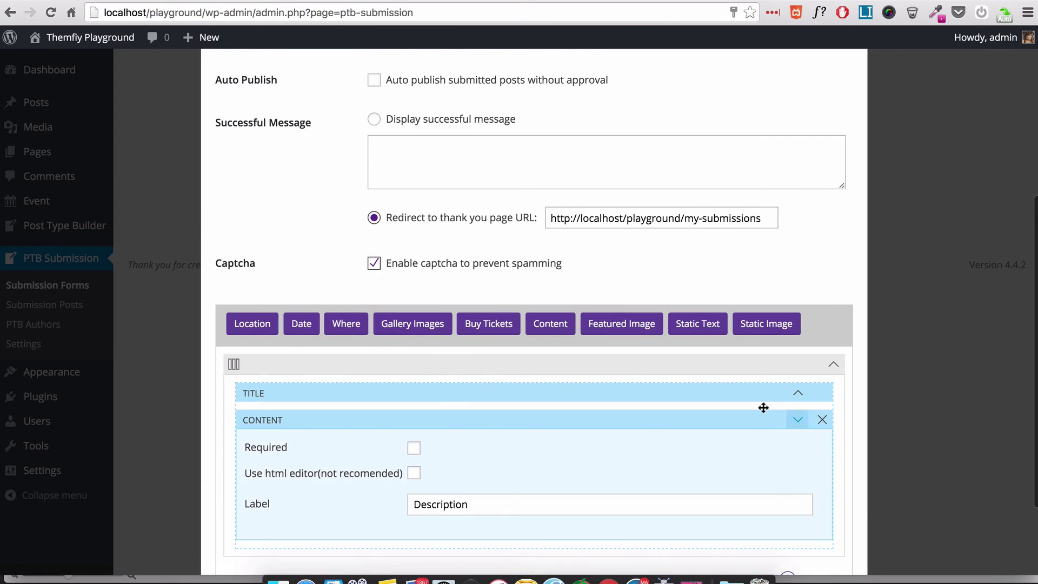
- Add Location, Date and Where fields to the form and remove Gallery Images
left_click_drag(252, 322, 272, 451)
left_click_drag(346, 194, 277, 489)
left_click_drag(412, 76, 303, 432)
scroll(424, 285, "down", 5)
left_click(822, 261)
left_click(609, 186)
scroll(609, 216, "up", 10)
left_click_drag(621, 197, 340, 464)
- Label the new location field 'Location'
scroll(339, 464, "up", 10)
scroll(537, 346, "down", 3)
left_click(537, 360)
type("Location")
scroll(459, 313, "down", 3)
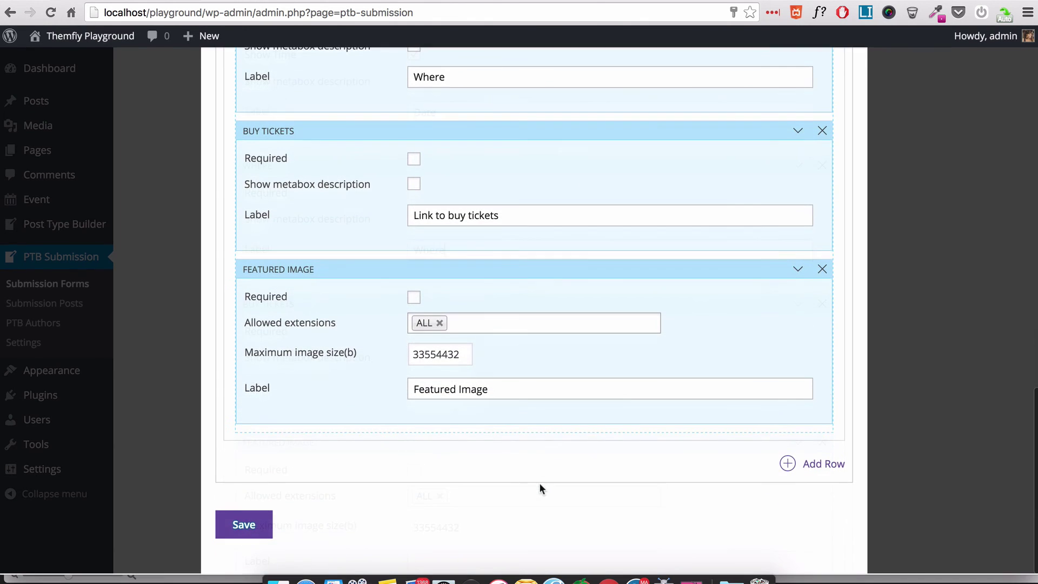
- Save the Event Submission form and close the new-form dialog
left_click(265, 527)
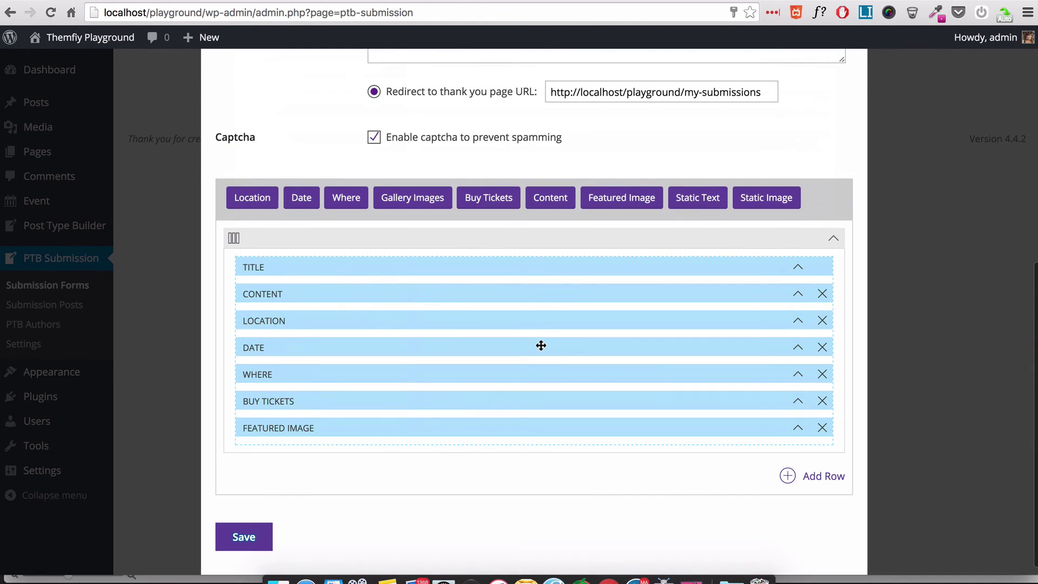
scroll(583, 262, "up", 10)
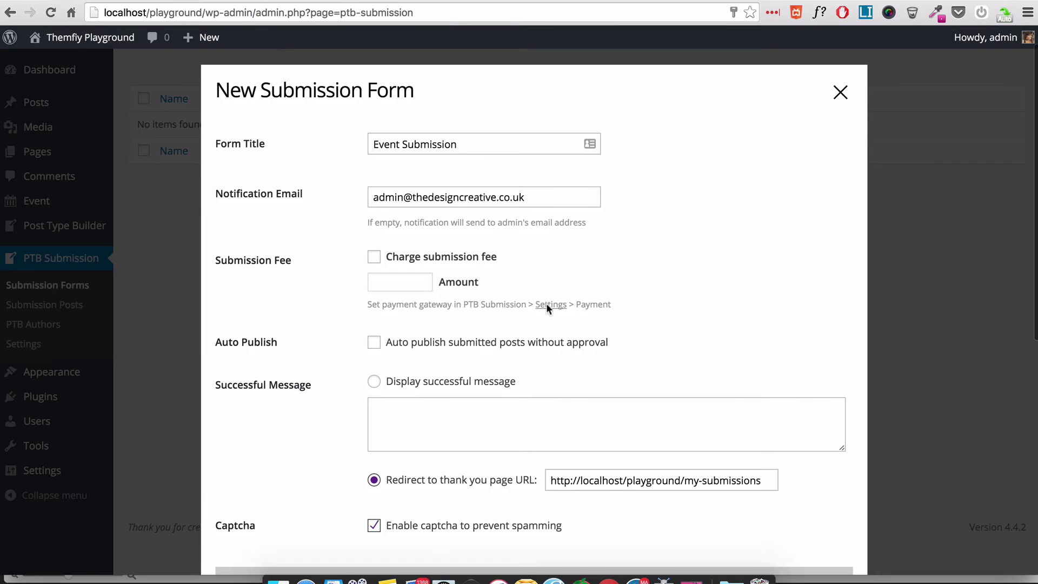
scroll(528, 320, "down", 10)
left_click(248, 527)
scroll(572, 335, "up", 8)
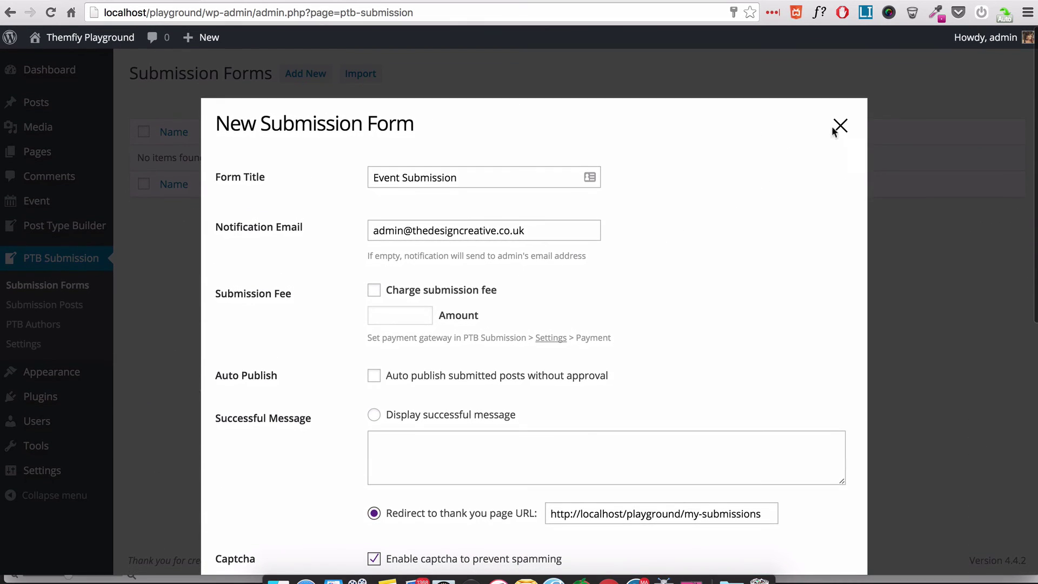
left_click(840, 127)
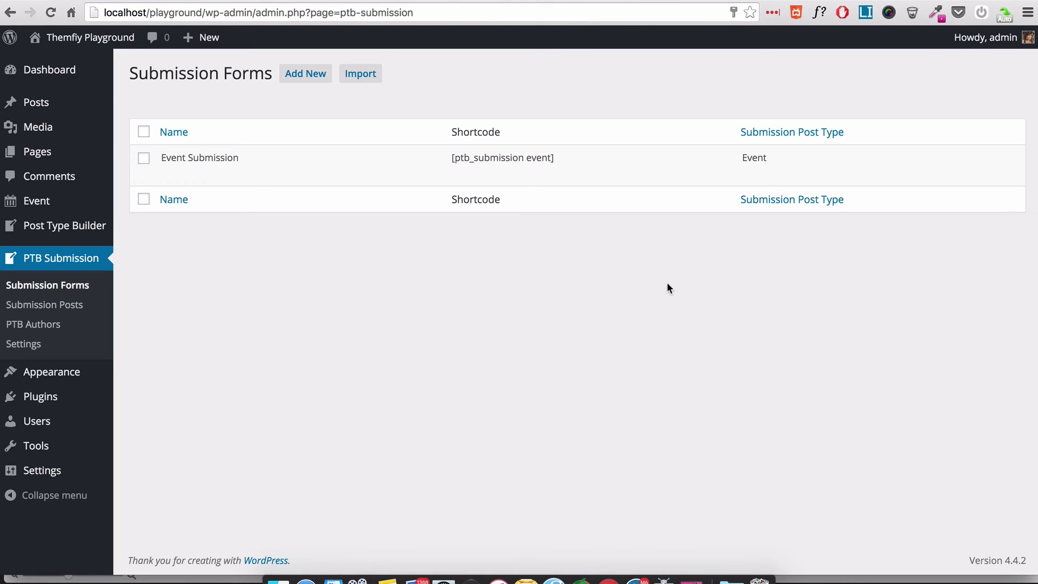
- Copy the Event form's shortcode [ptb_submission event]
mouse_move(541, 164)
left_click_drag(579, 160, 442, 161)
right_click(501, 158)
left_click(540, 187)
- Paste the shortcode into the Submit Event page, update it and view the live page
mouse_move(61, 157)
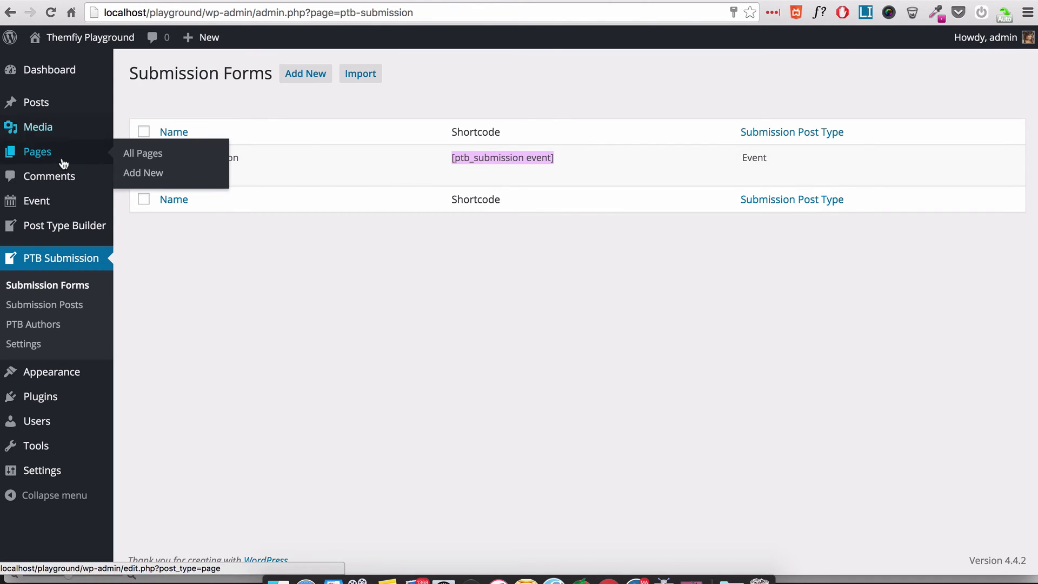
left_click(141, 156)
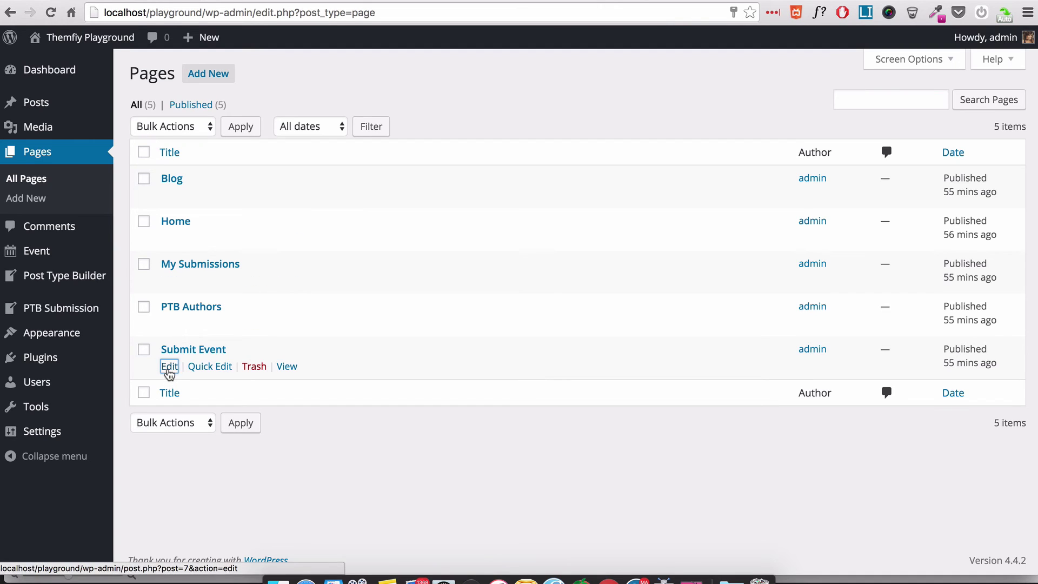
left_click(167, 366)
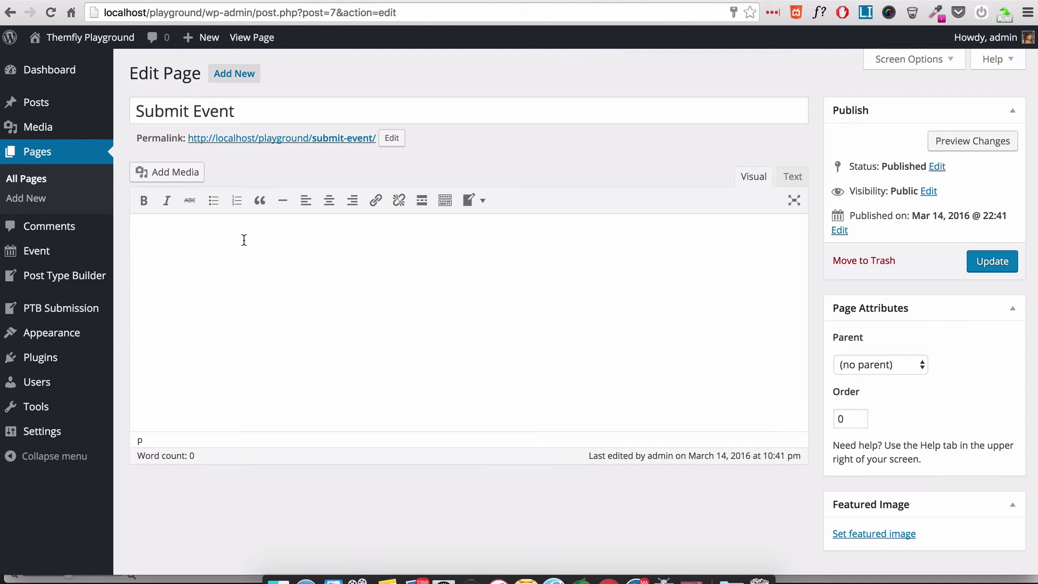
left_click(991, 261)
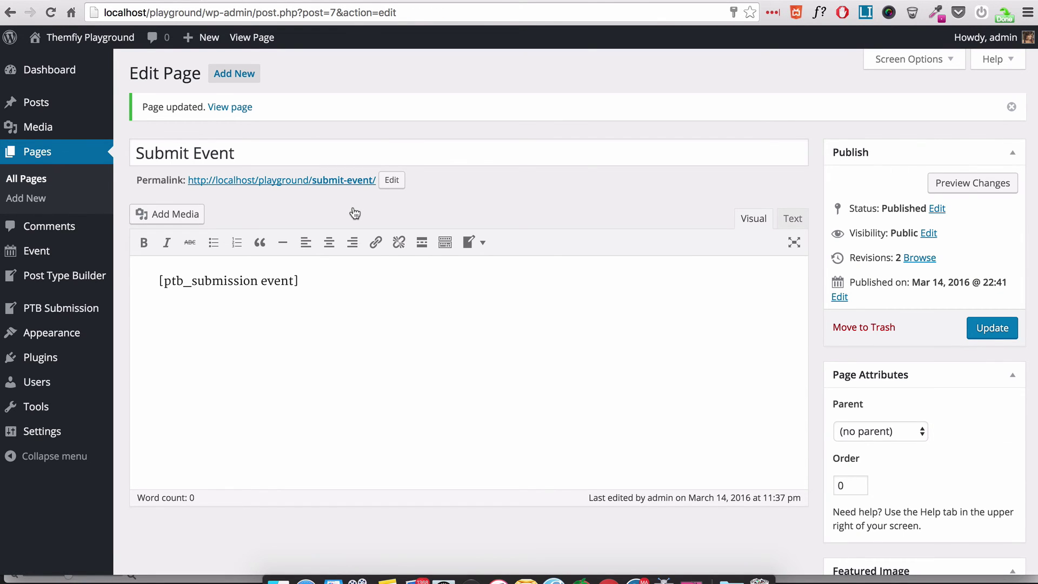
left_click(351, 180)
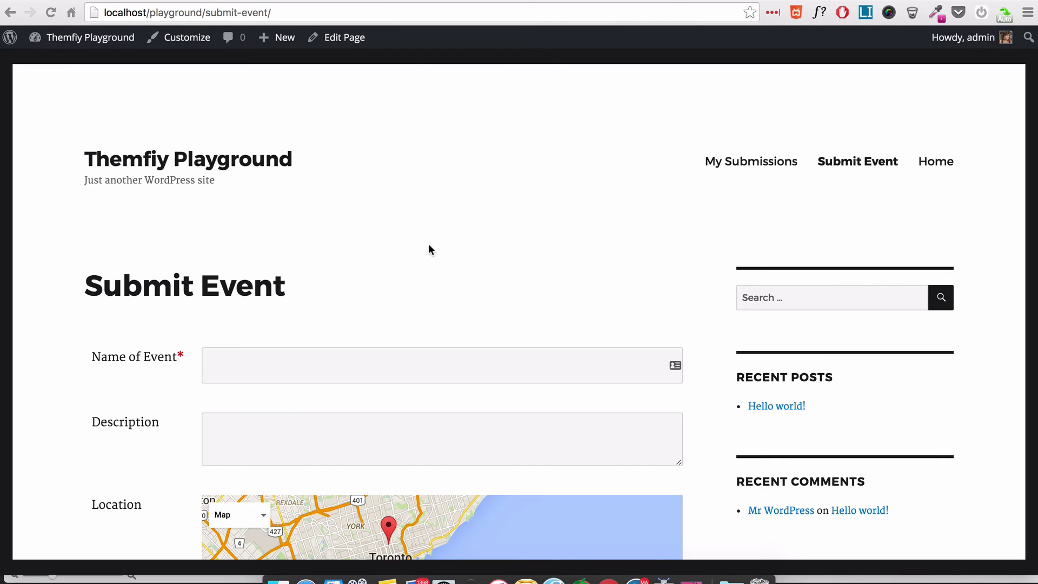
- Enter the event's name and the description 'Birthday Paty'
left_click(266, 367)
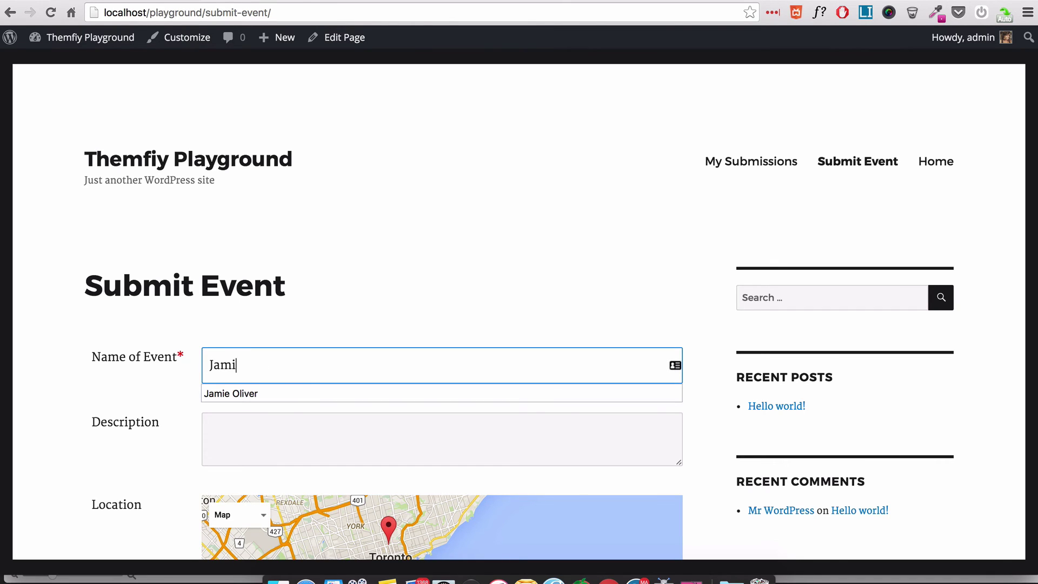
key("Tab")
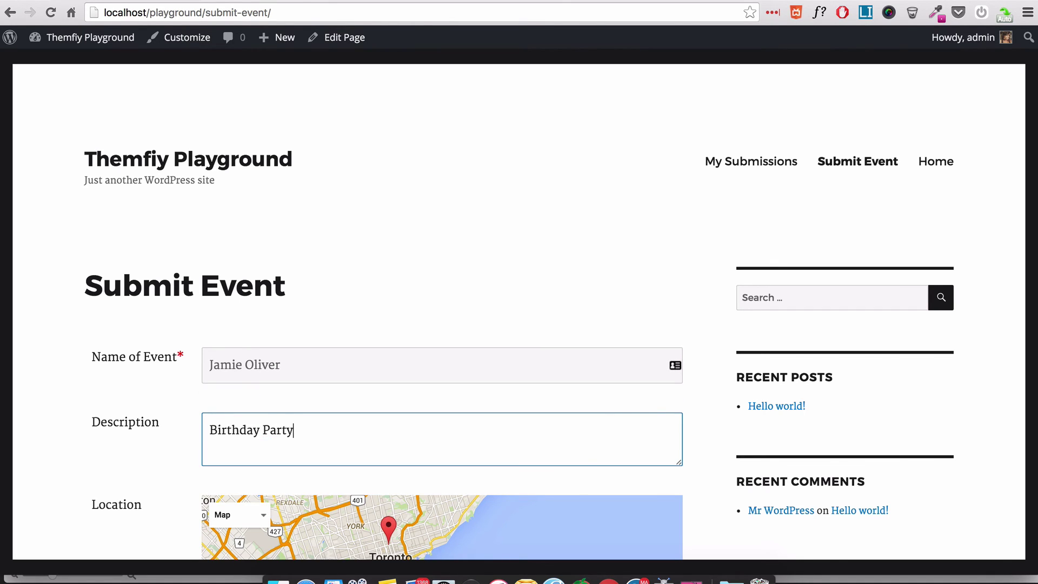
- Set the location to Muxima, Porto, Portugal with info text 'Where you need to be'
scroll(289, 304, "down", 8)
left_click(248, 310)
type("muxim")
key("Down")
key("Return")
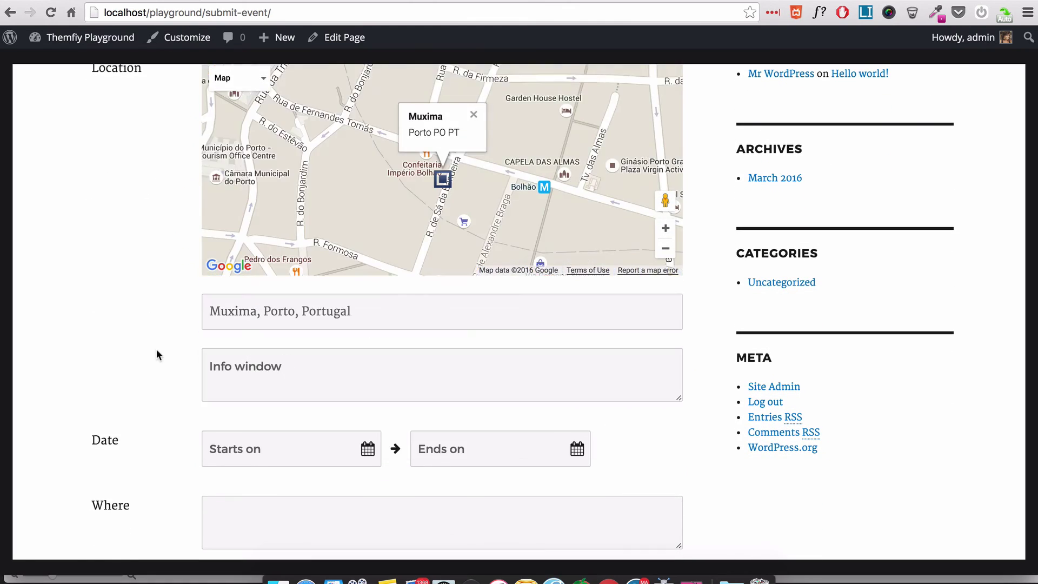
left_click(287, 277)
type("Where you need to be")
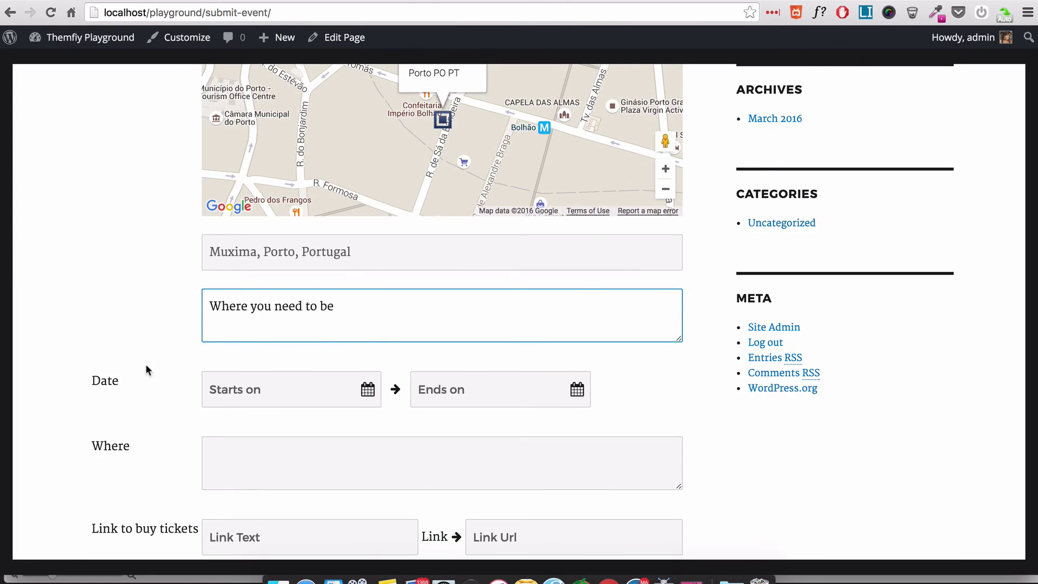
- Set the start date to March 14 and the end hour to 04 am
scroll(145, 372, "up", 2)
left_click(271, 460)
left_click(252, 247)
left_click(387, 424)
left_click(459, 460)
left_click(522, 348)
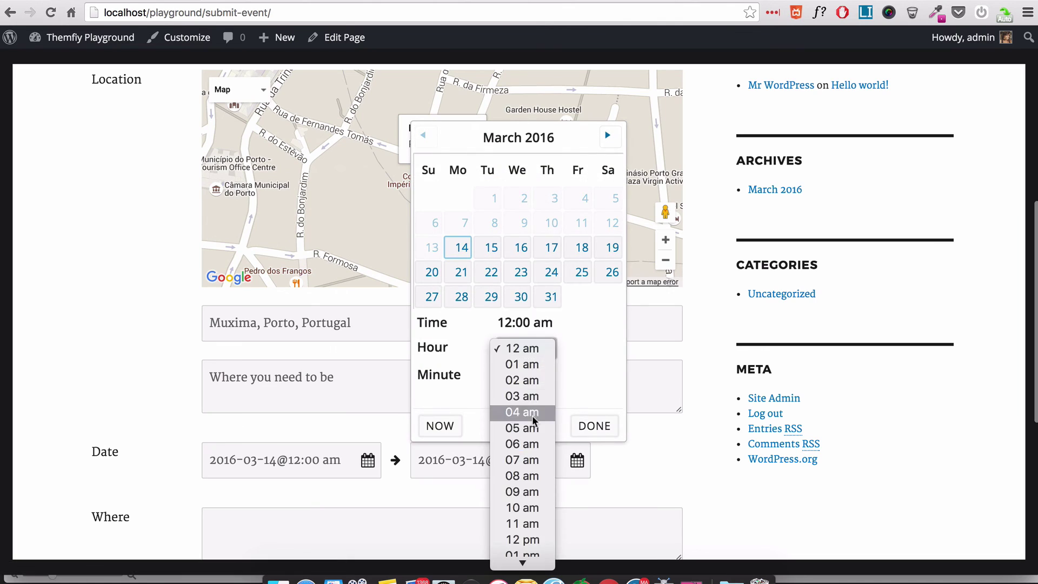
left_click(530, 420)
left_click(53, 238)
- Fill in the Where text and a 'Buy Tickets' link, then submit the event
scroll(53, 239, "down", 3)
left_click(271, 382)
type("dioahga ahgofang afghinka ahg")
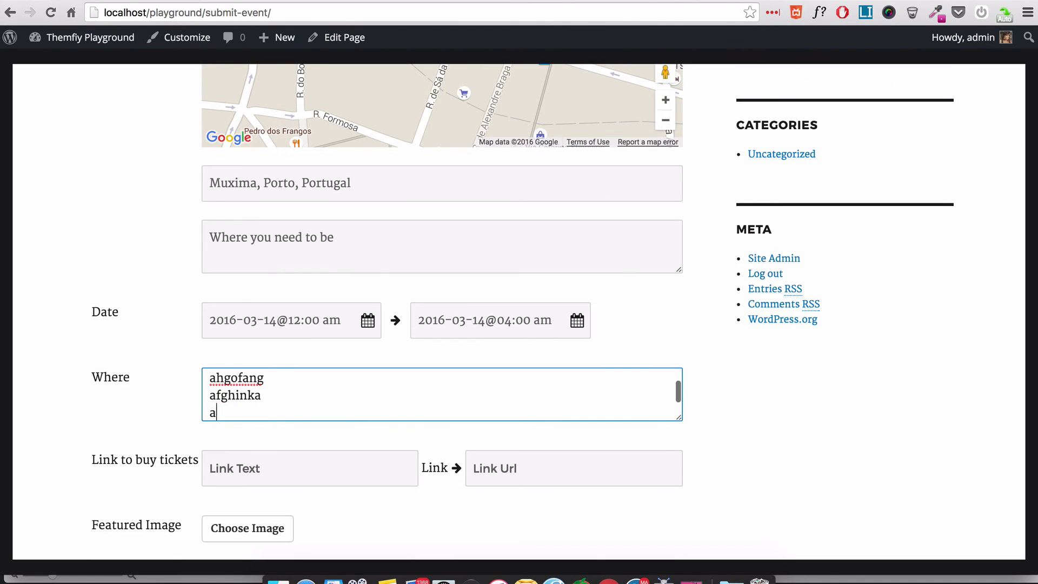
type("nka;g")
key("Tab")
type("Buy Tickets")
key("Tab")
left_click_drag(204, 12, 104, 12)
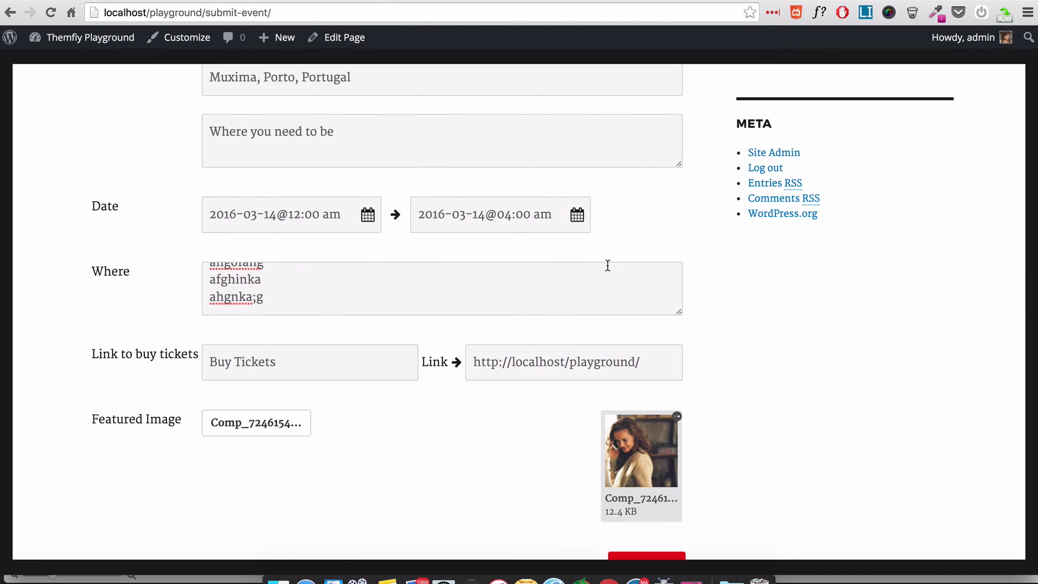
scroll(804, 302, "down", 5)
left_click(657, 457)
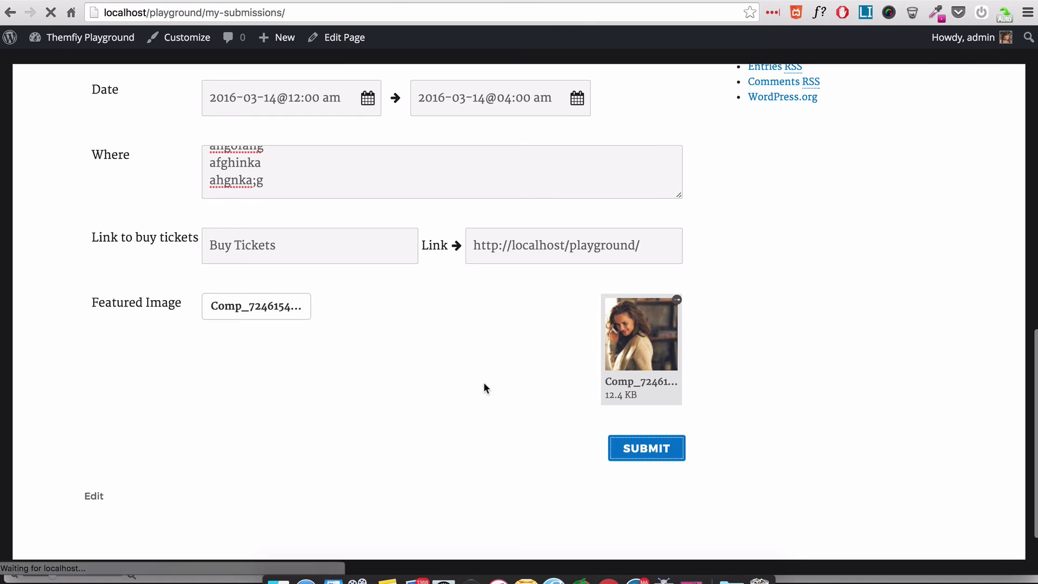
- Scroll through My Submissions to see the new event pending beside the published Pool Party
scroll(480, 371, "down", 5)
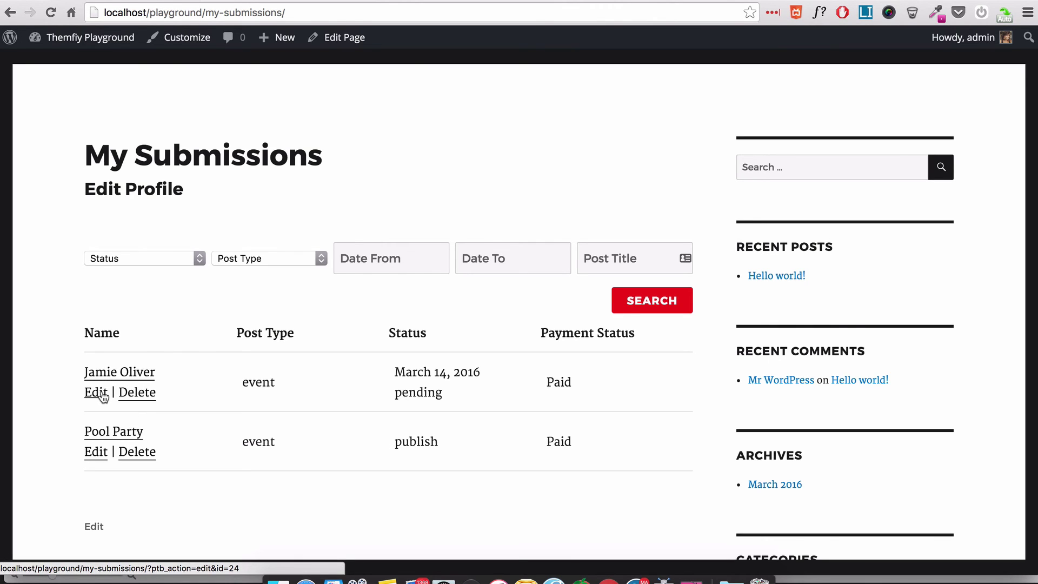
scroll(176, 386, "down", 2)
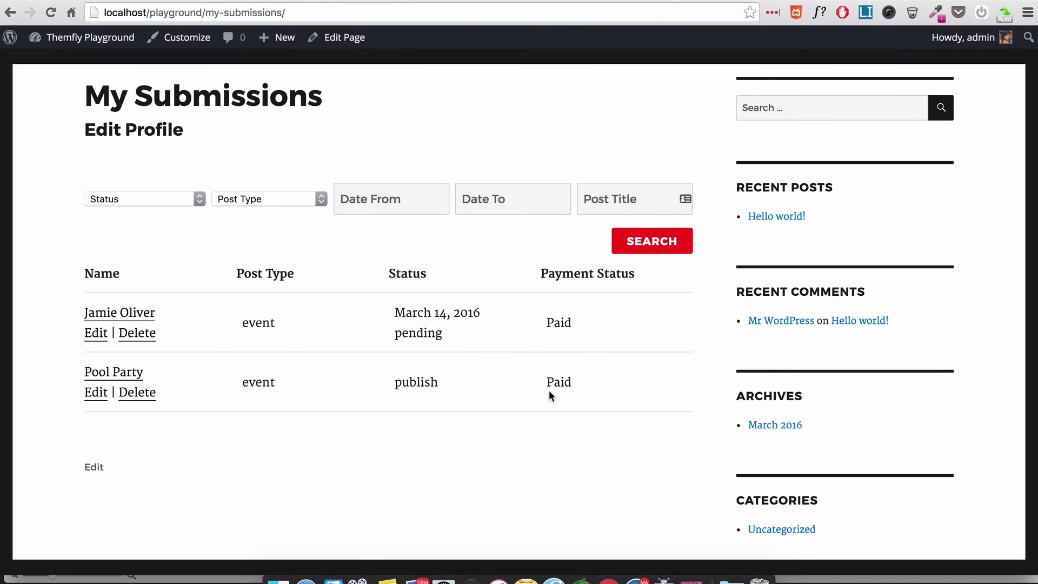
scroll(414, 378, "up", 5)
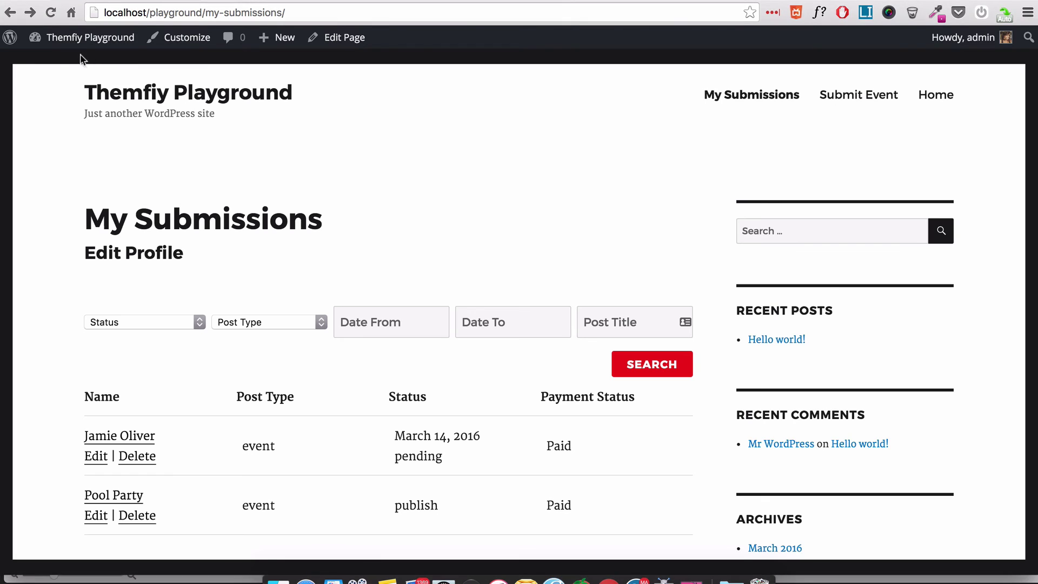
- Activate the Headway Base theme from Appearance > Themes
mouse_move(71, 38)
left_click(51, 82)
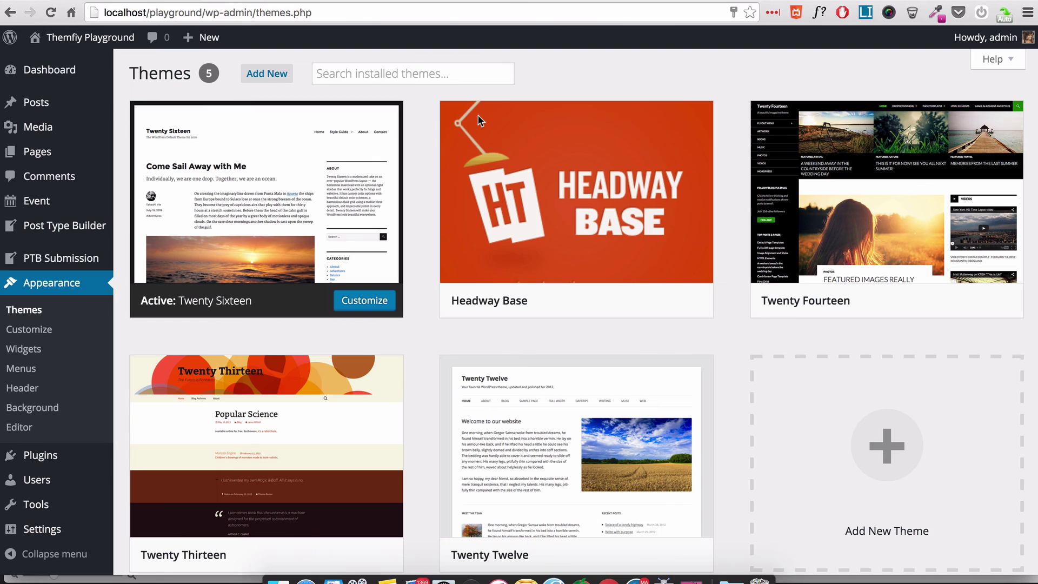
mouse_move(630, 268)
left_click(609, 301)
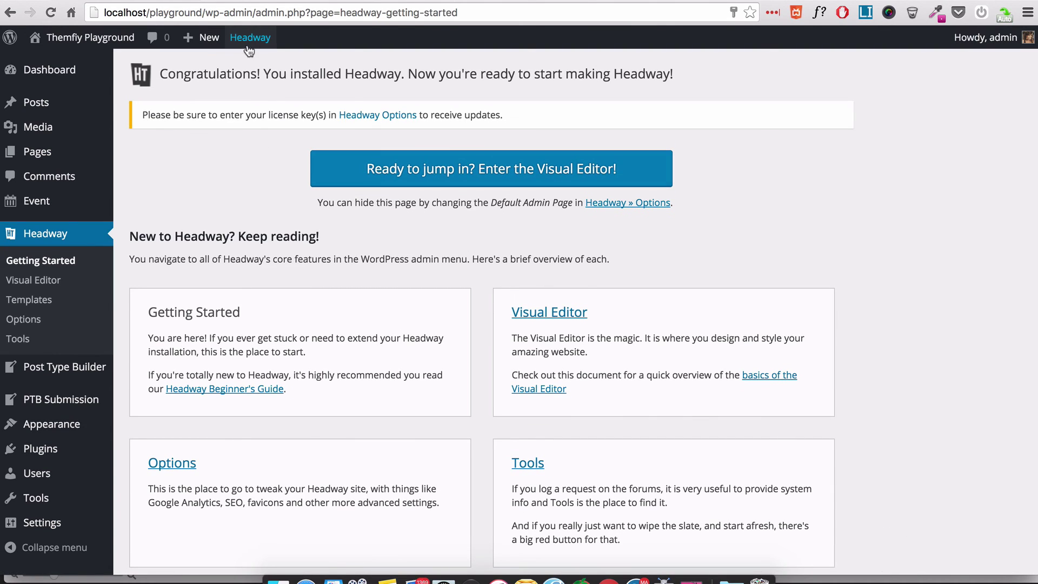
- In the Headway Visual Editor, apply a Grid Wizard preset to the Blog Index layout
left_click(248, 47)
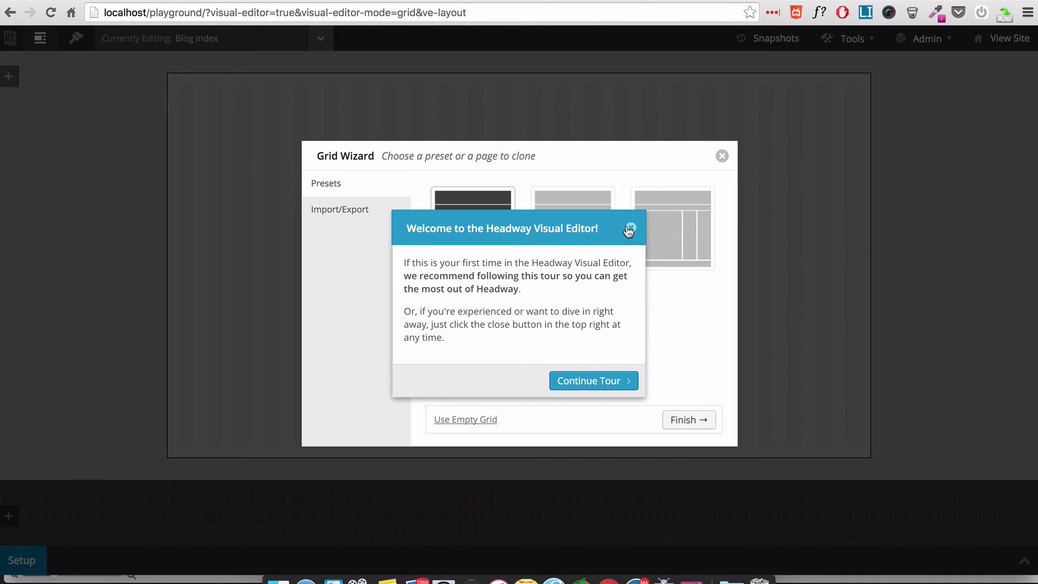
left_click(630, 228)
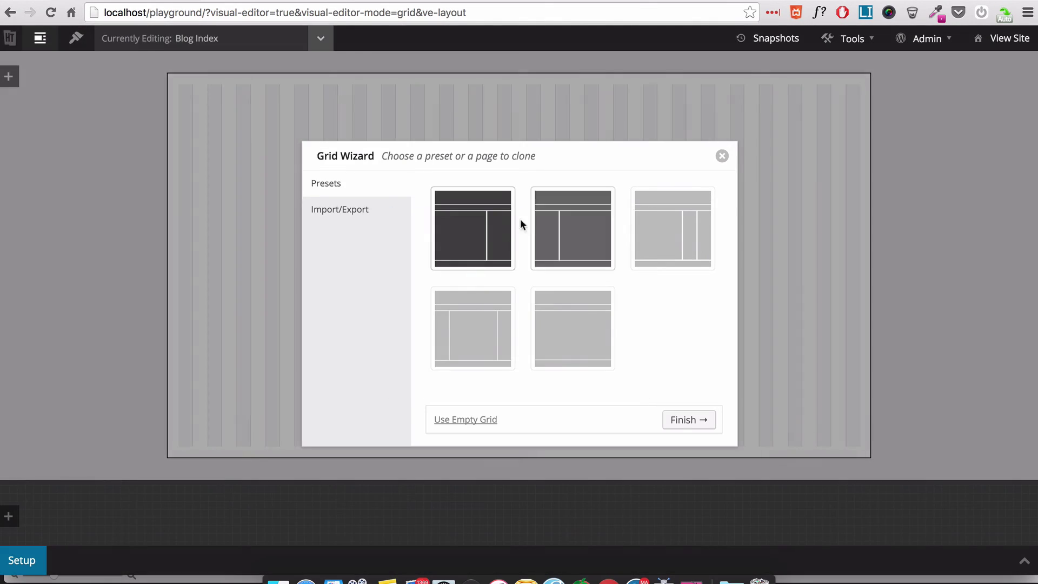
left_click(583, 324)
left_click(690, 420)
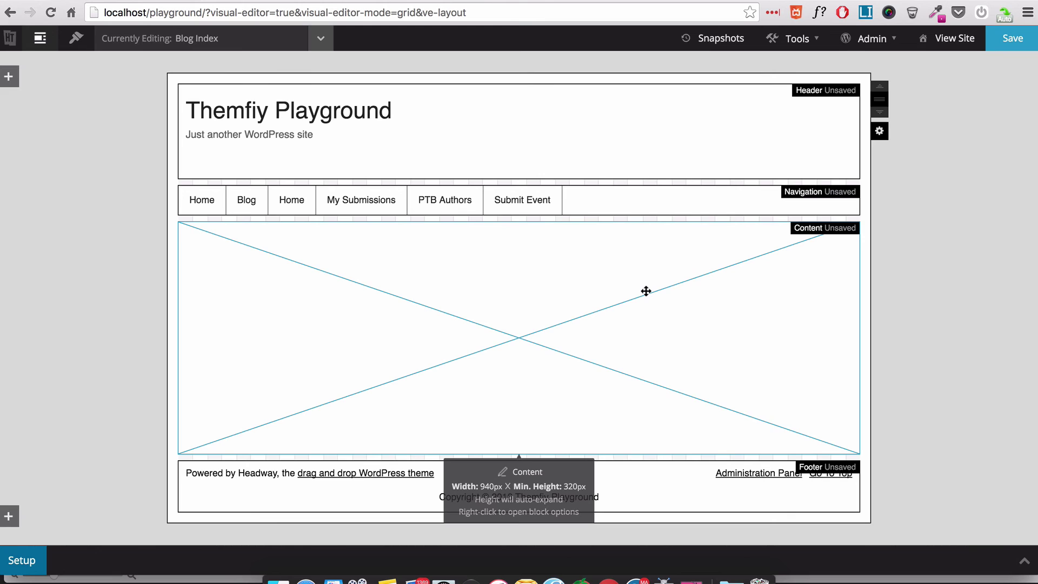
- Change the Content block's Featured Posts from 1 to 0, save the layout and view the site
right_click(609, 271)
left_click(666, 306)
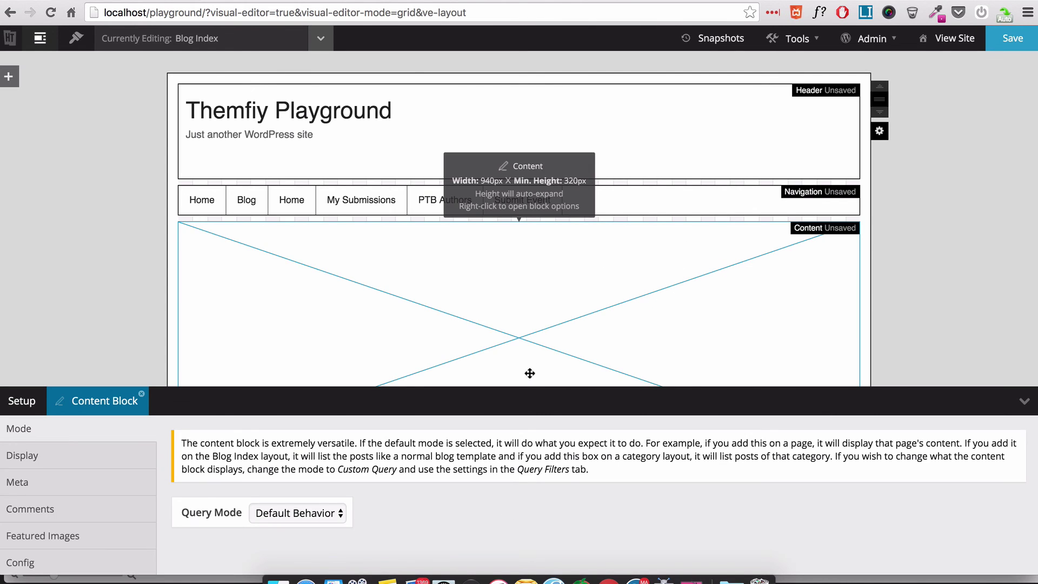
left_click_drag(521, 385, 477, 165)
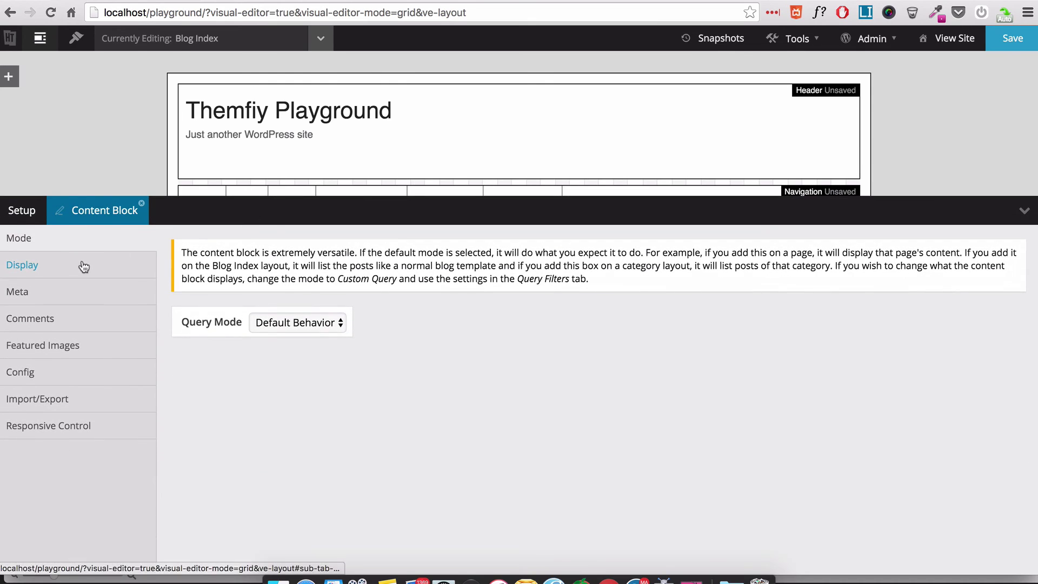
left_click(63, 273)
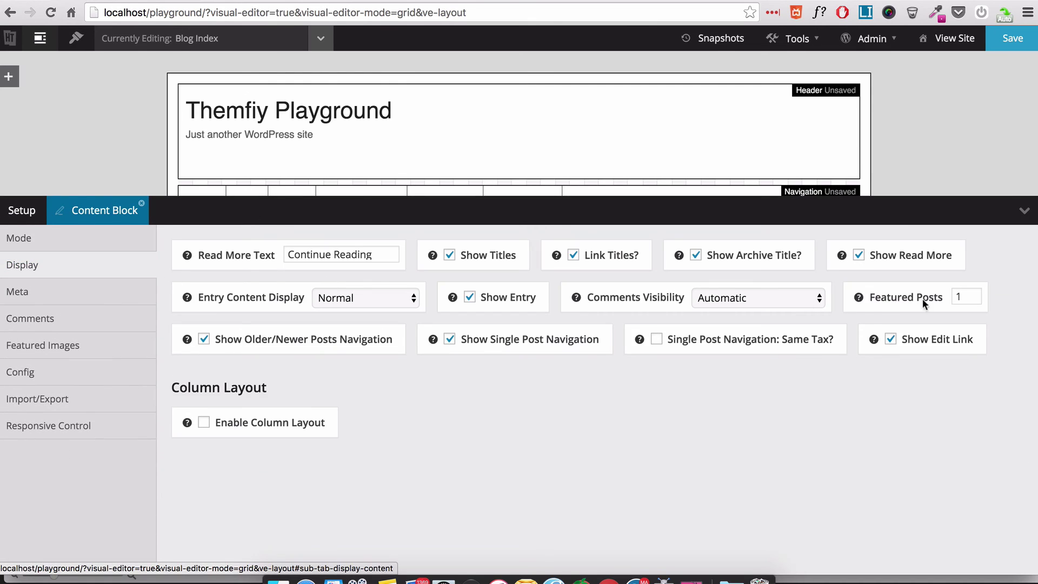
left_click(962, 296)
left_click_drag(961, 296, 949, 297)
type("0")
left_click(1012, 39)
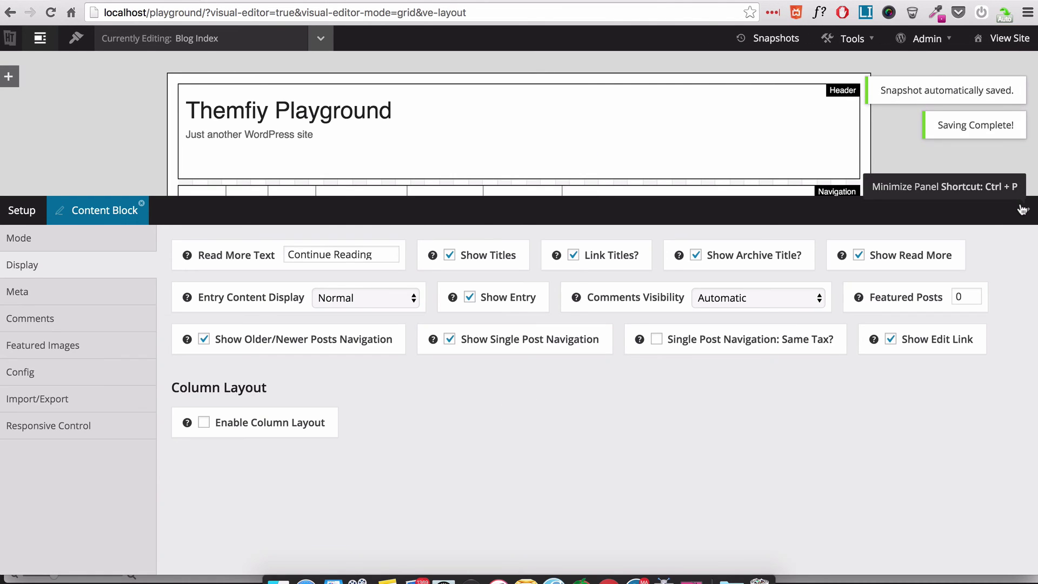
left_click(1023, 210)
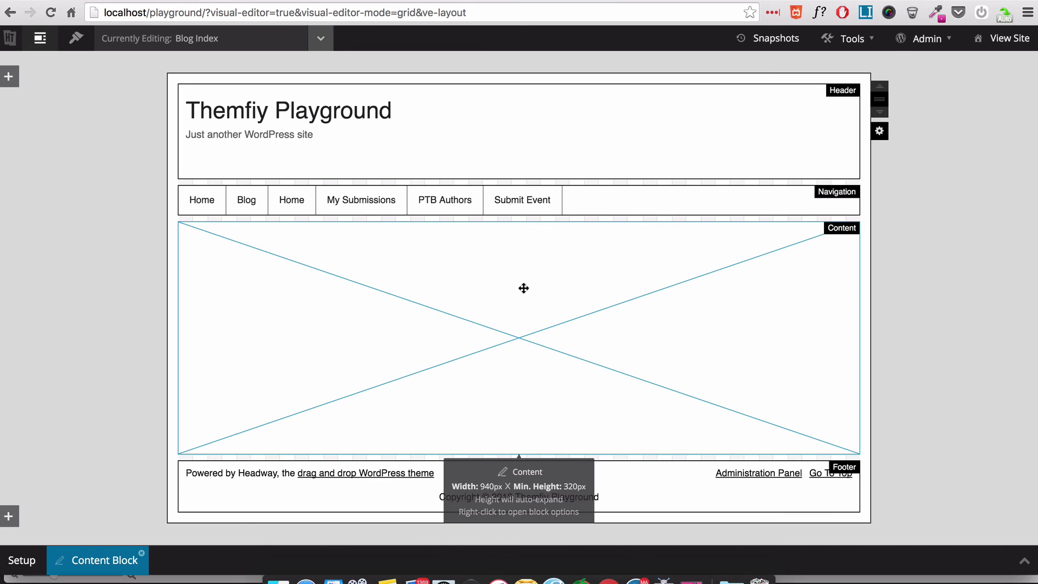
left_click(1008, 43)
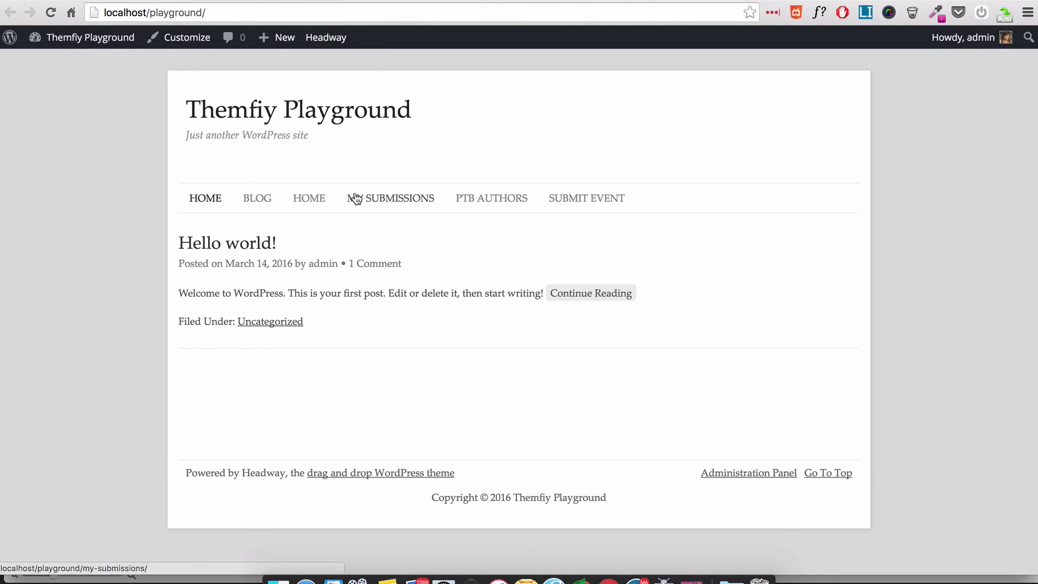
- Open the submitted event's page from My Submissions
left_click(400, 200)
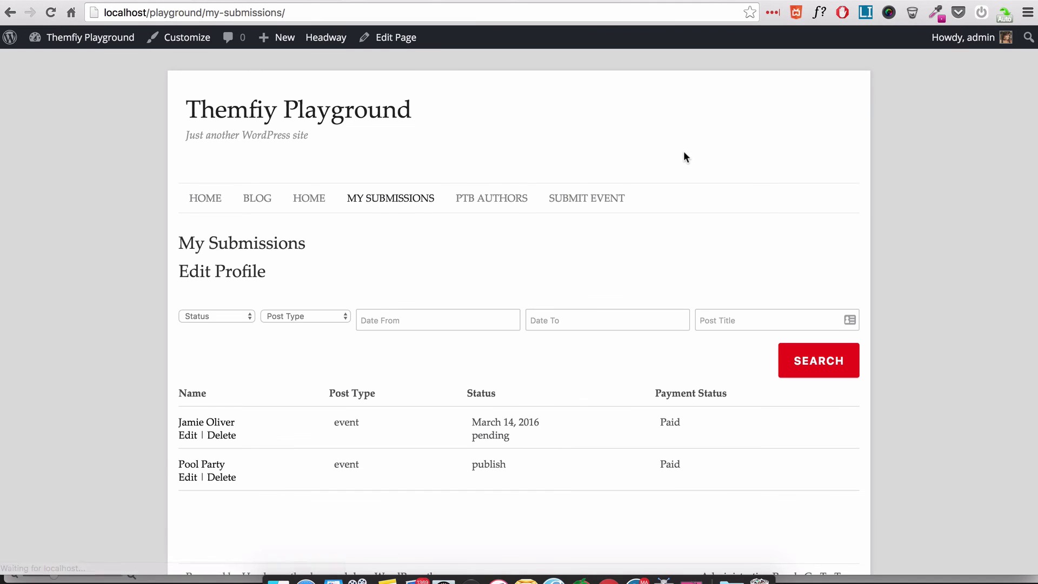
scroll(701, 301, "down", 2)
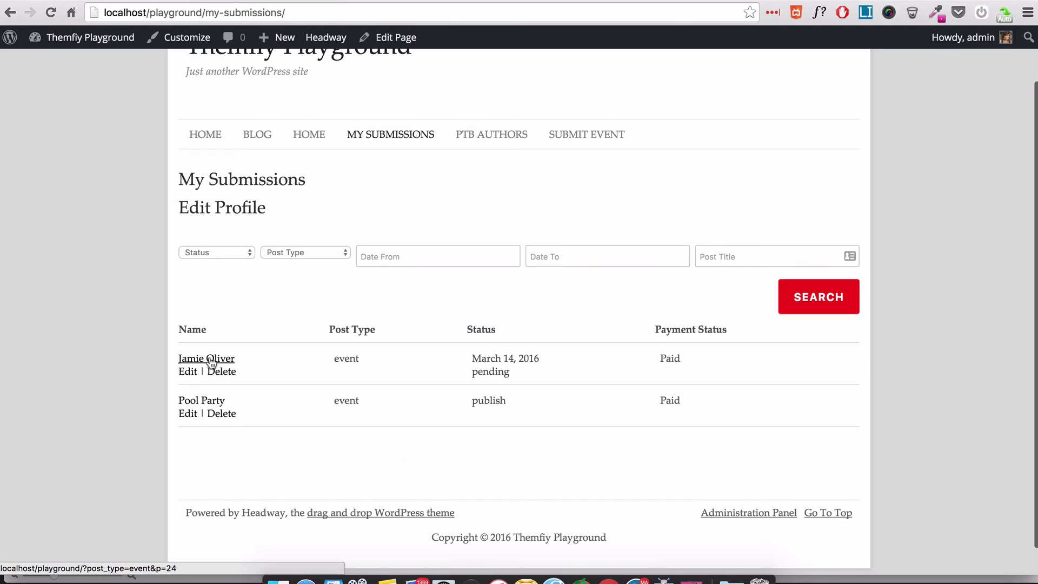
scroll(301, 298, "up", 2)
left_click(208, 423)
- Cycle the gallery through the laptop and phone-with-money photos, then back to the first
left_click(242, 483)
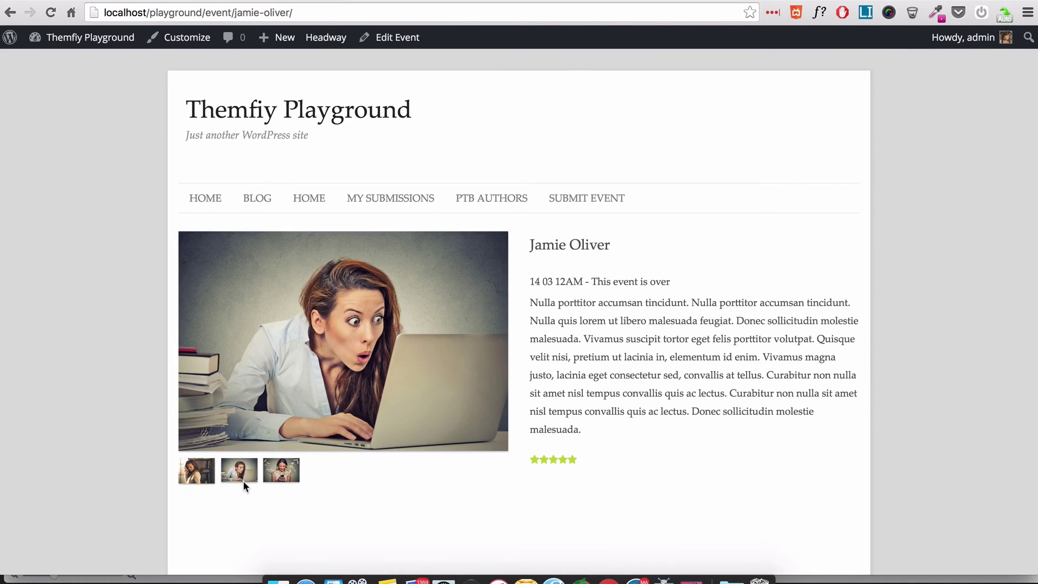
left_click(288, 479)
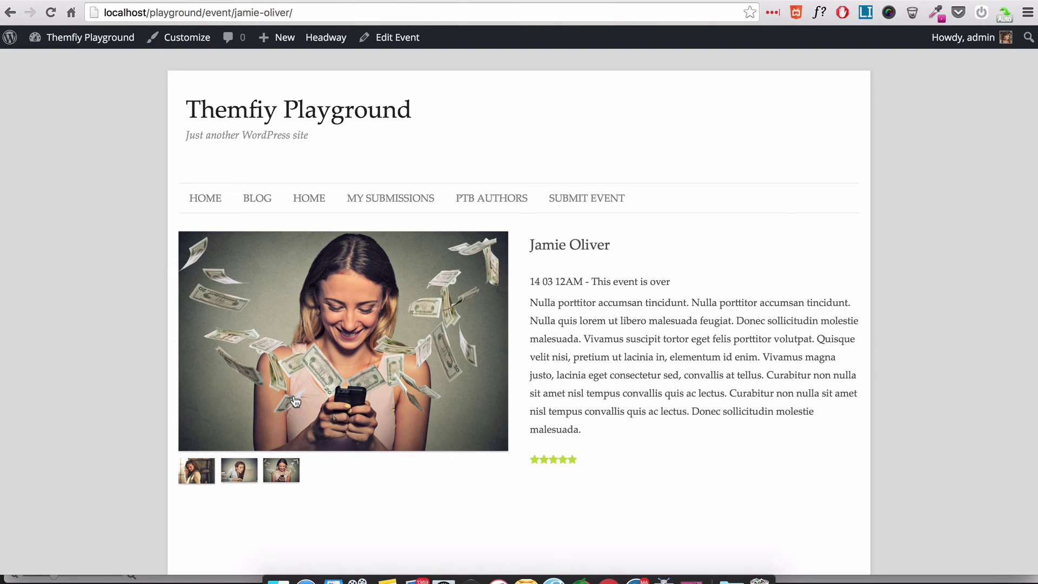
left_click(200, 472)
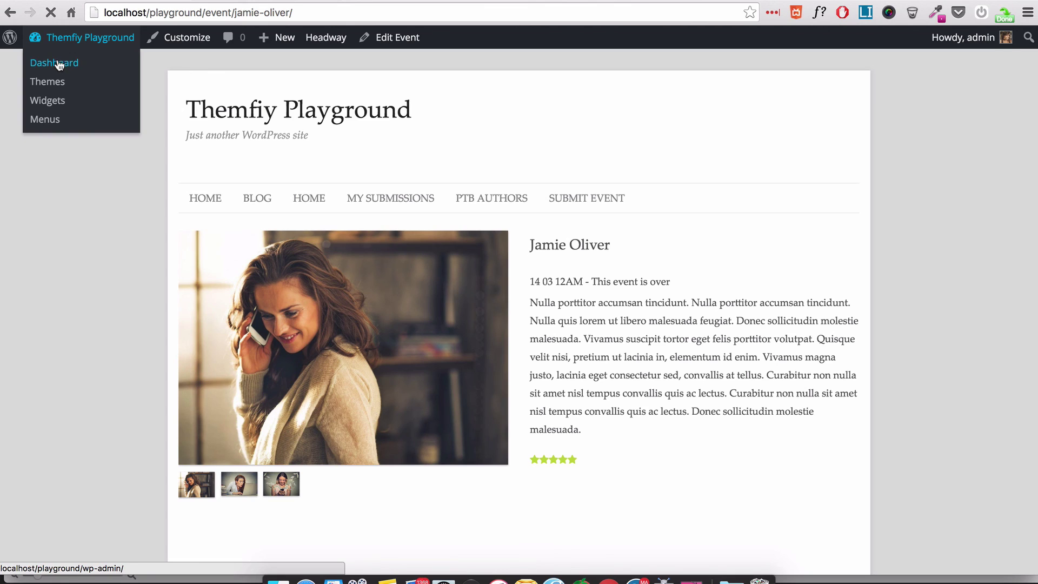
- Check the admin Event > All Events list from the Dashboard
left_click(64, 63)
mouse_move(70, 258)
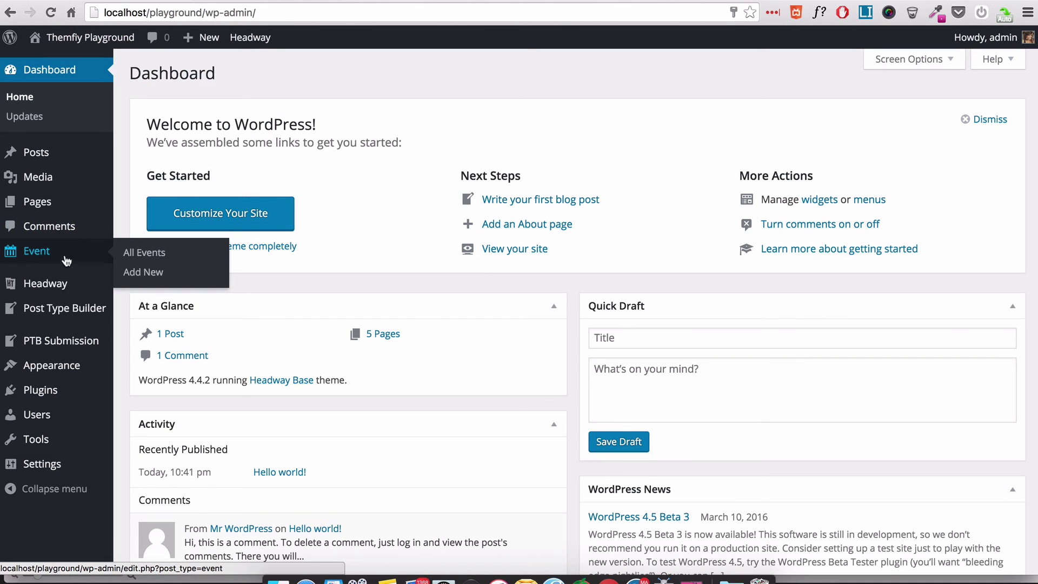
left_click(147, 254)
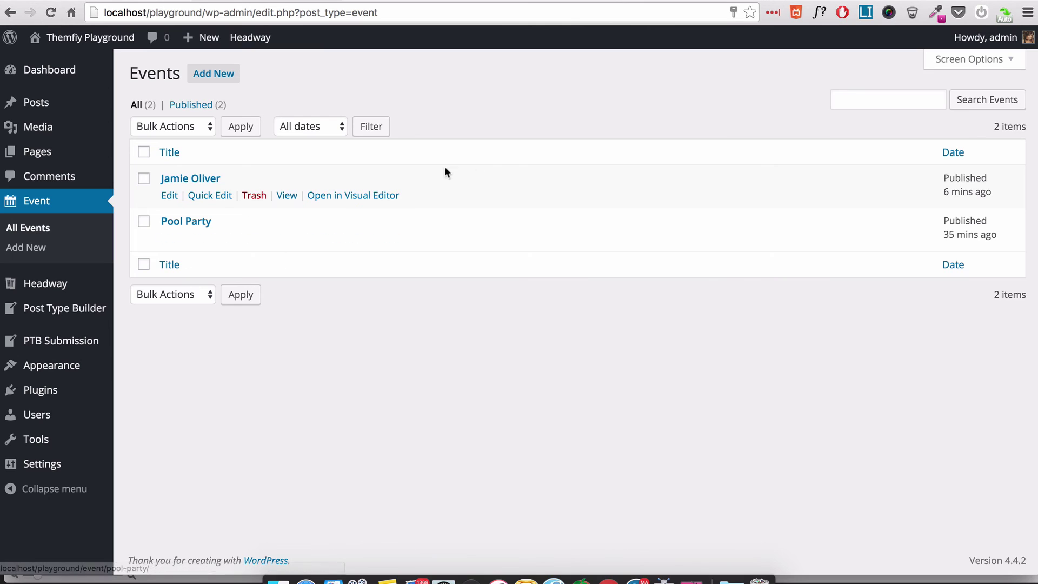
- Return to the public site via the profile page and open My Submissions
mouse_move(985, 37)
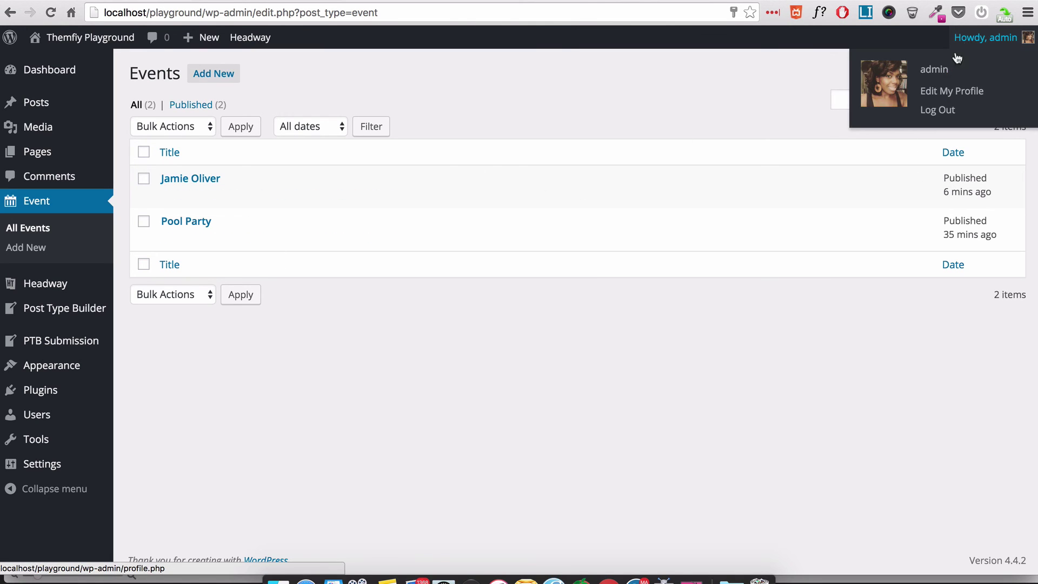
left_click(939, 94)
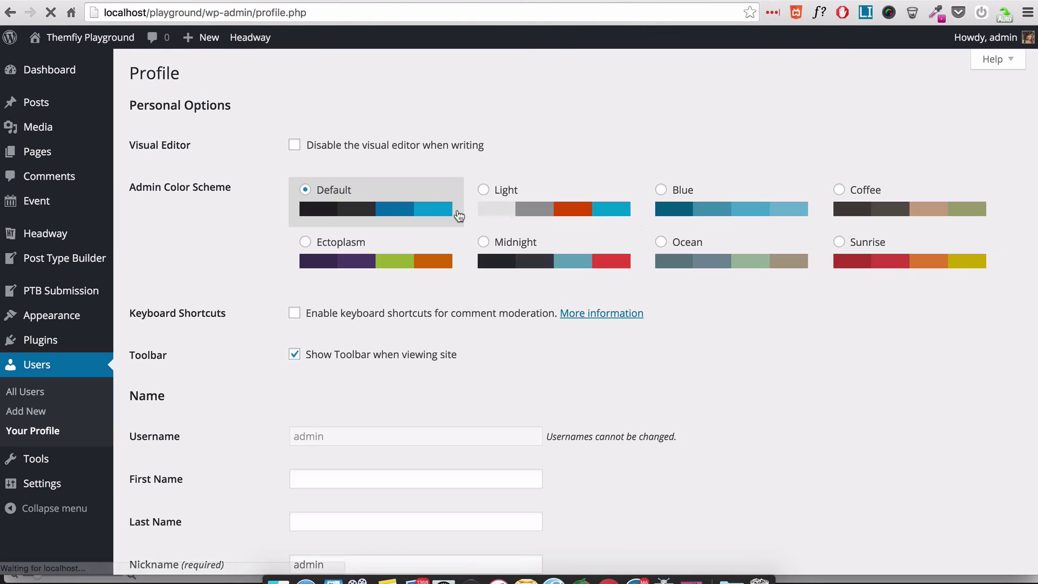
mouse_move(90, 43)
left_click(69, 63)
left_click(405, 203)
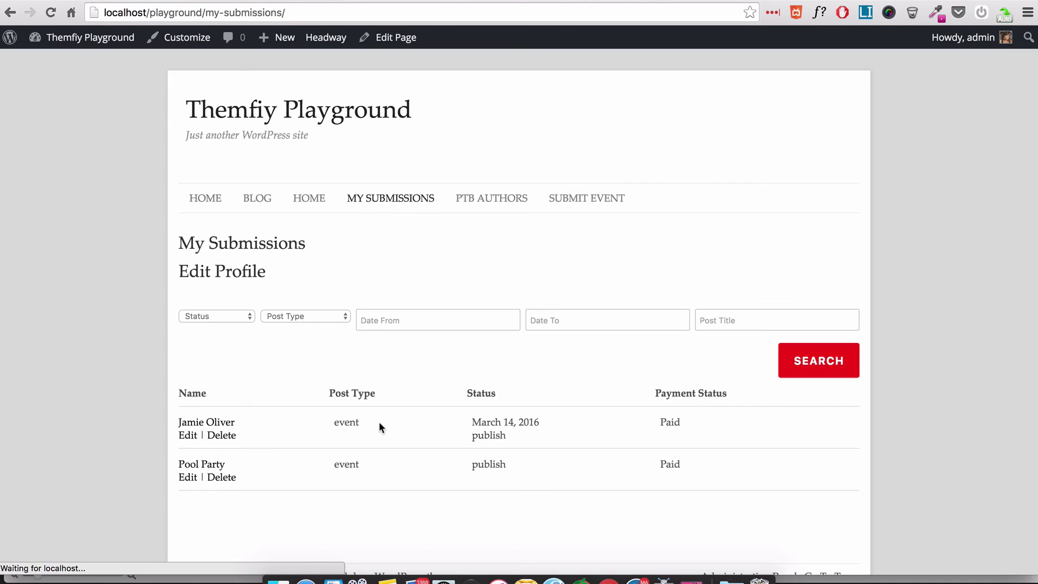
- Rename the Jamie Oliver event to 'Jamie Oliver Third' and resubmit it for review
left_click(188, 436)
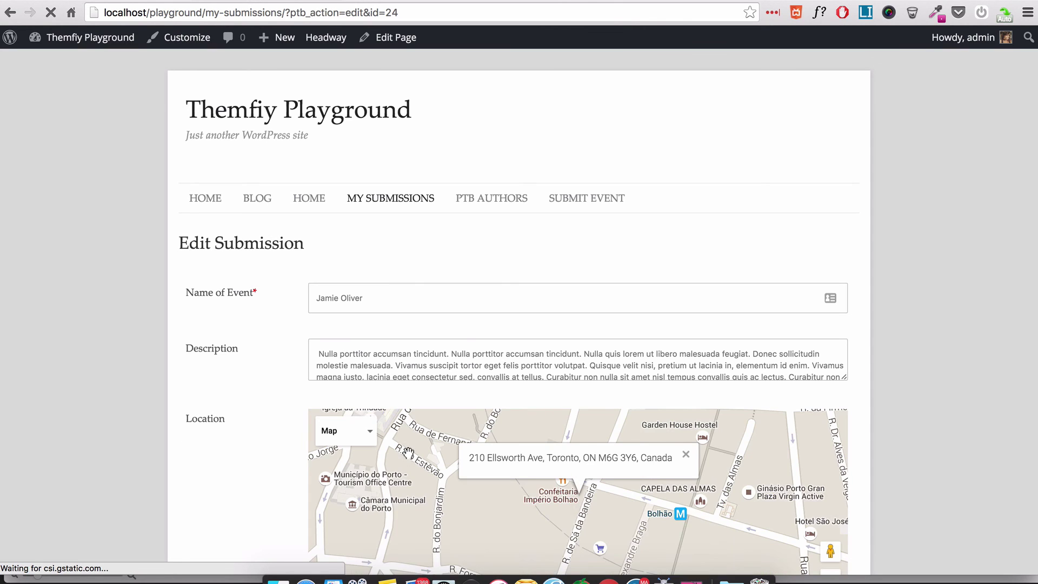
left_click(398, 303)
type("T")
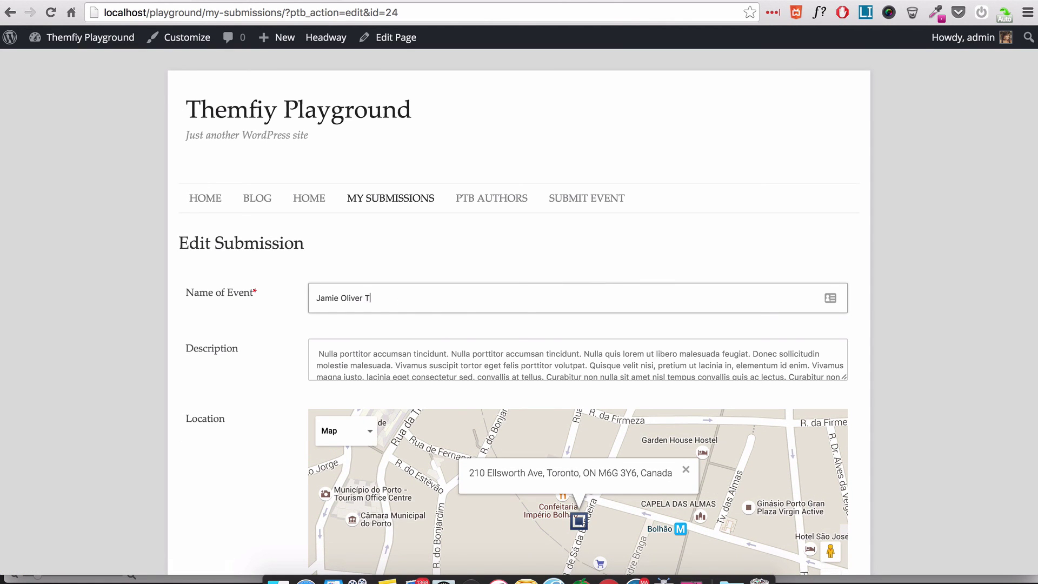
type("hird")
scroll(400, 366, "down", 5)
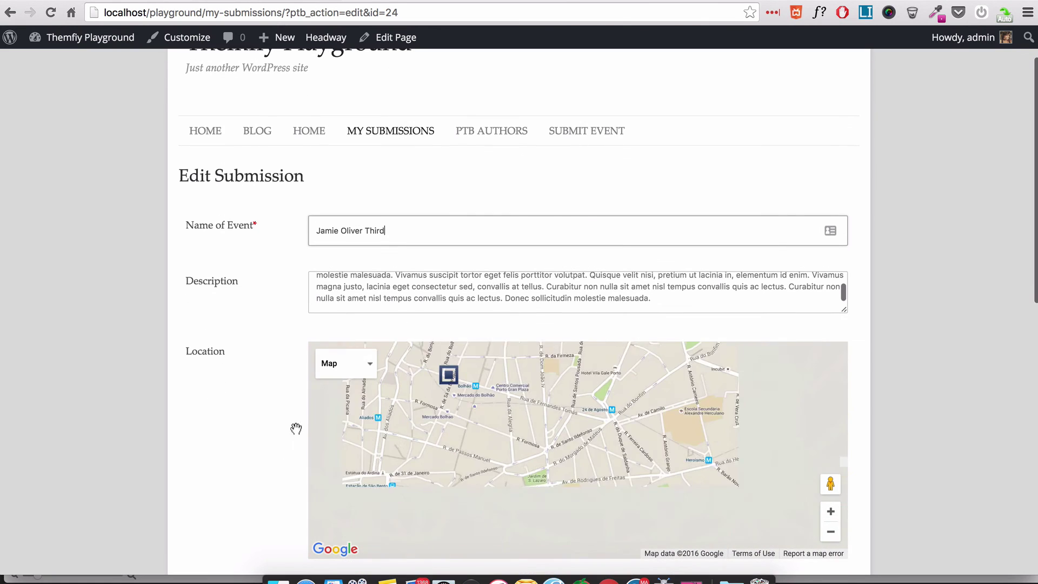
scroll(238, 509, "down", 10)
left_click(825, 402)
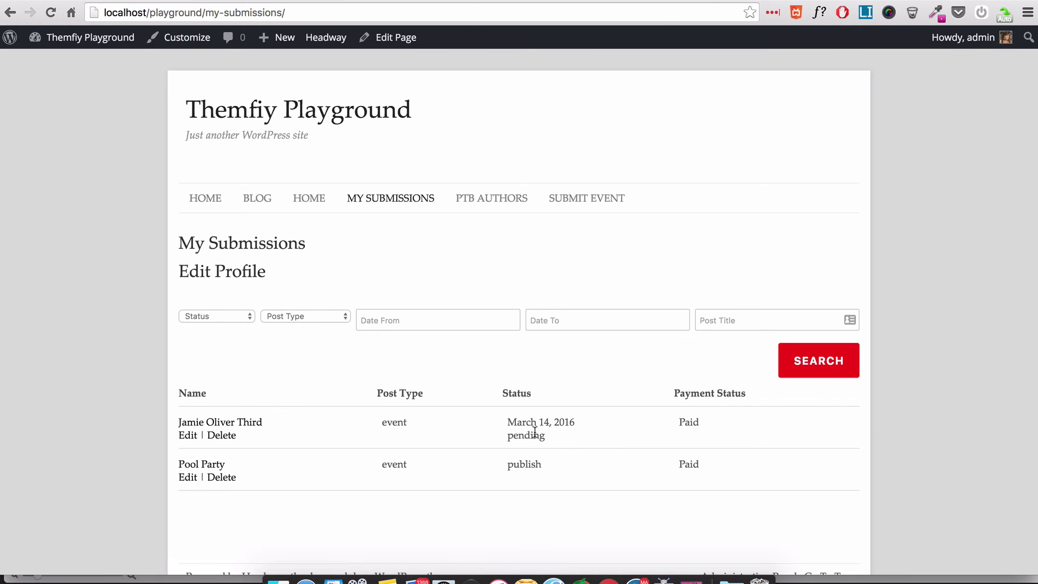
- Go to the admin Dashboard and list All Events, showing the 'Third' event pending beside Pool Party
mouse_move(81, 38)
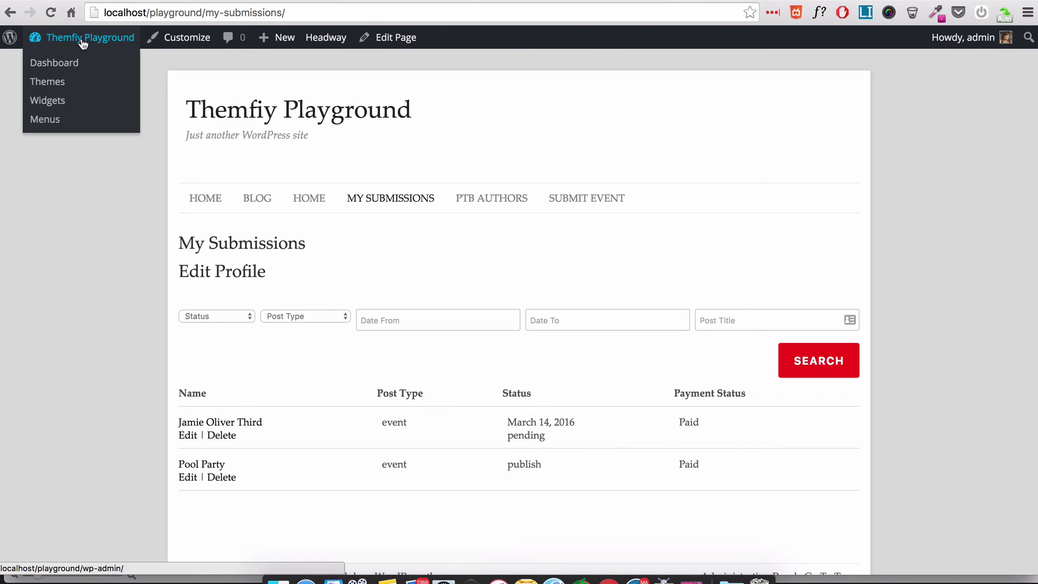
left_click(54, 63)
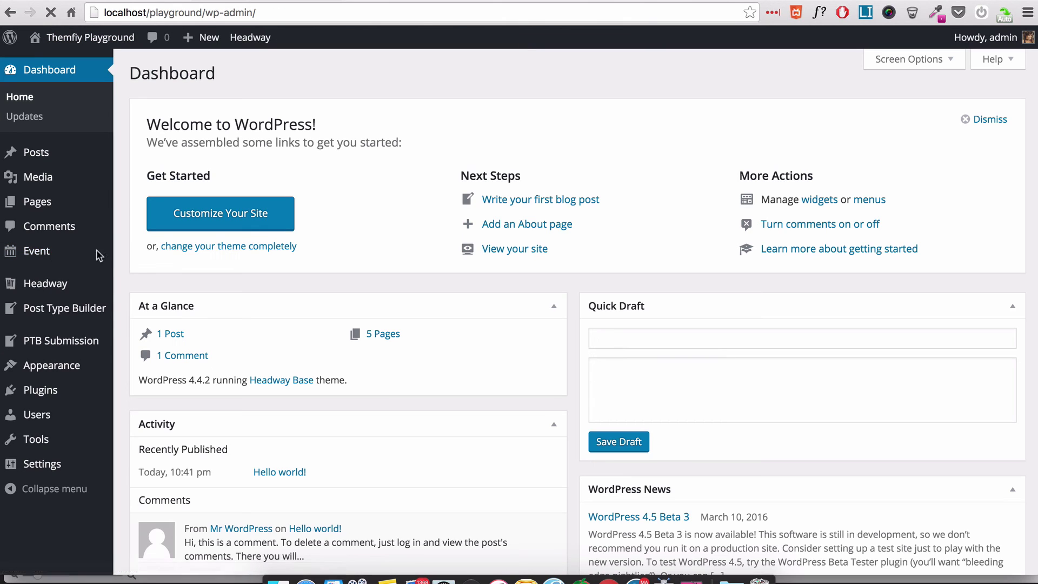
mouse_move(92, 255)
left_click(142, 253)
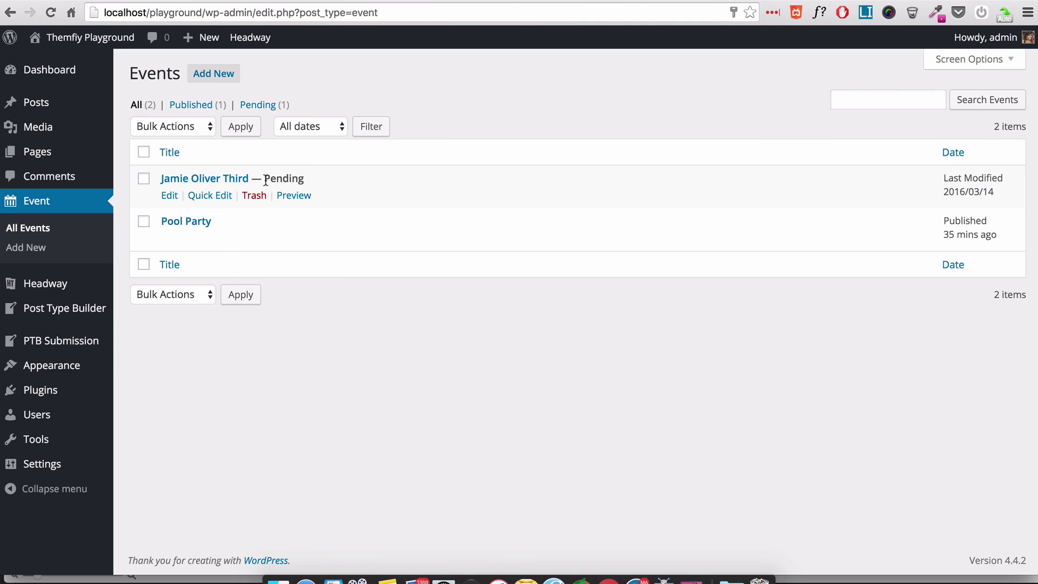
mouse_move(281, 239)
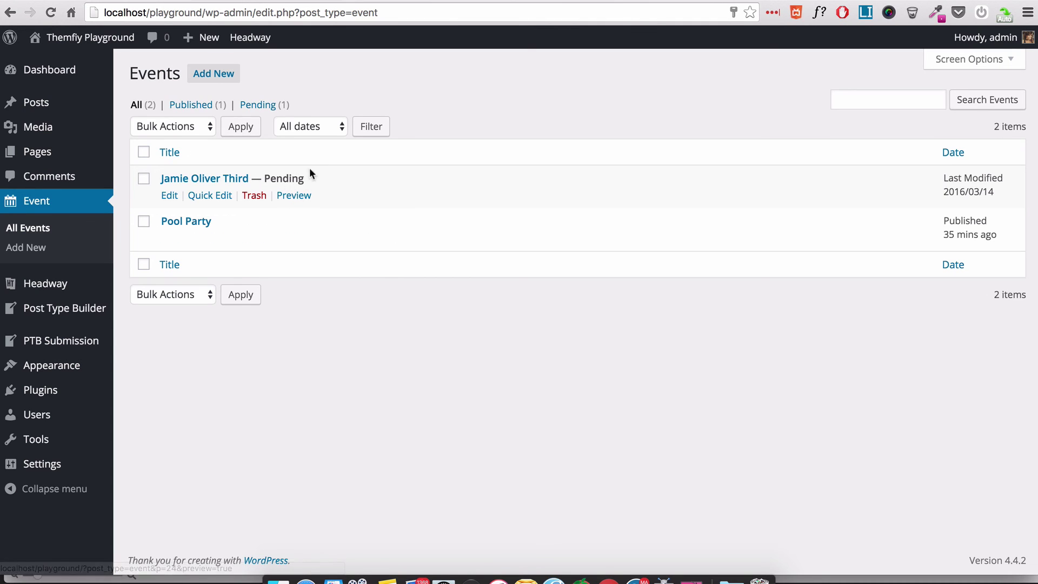
mouse_move(77, 349)
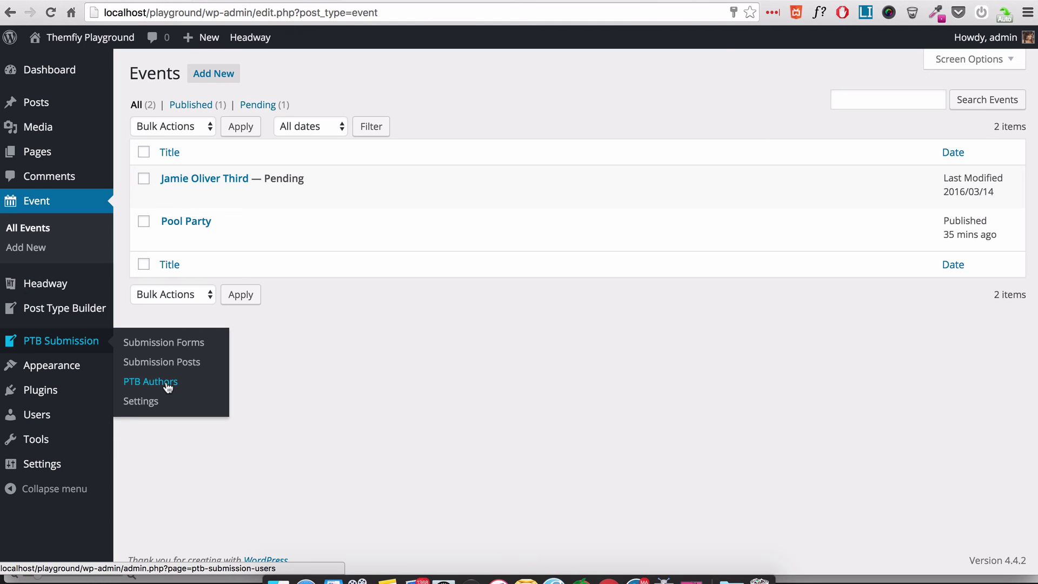
- Check the author, post type and status filters in Submission Posts, then go to PTB Authors
left_click(140, 363)
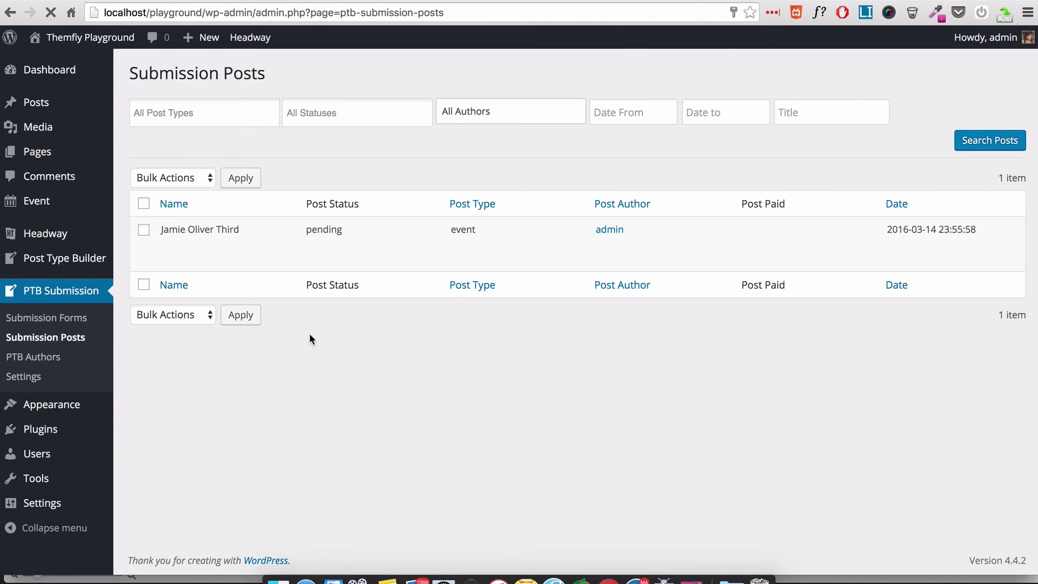
mouse_move(373, 260)
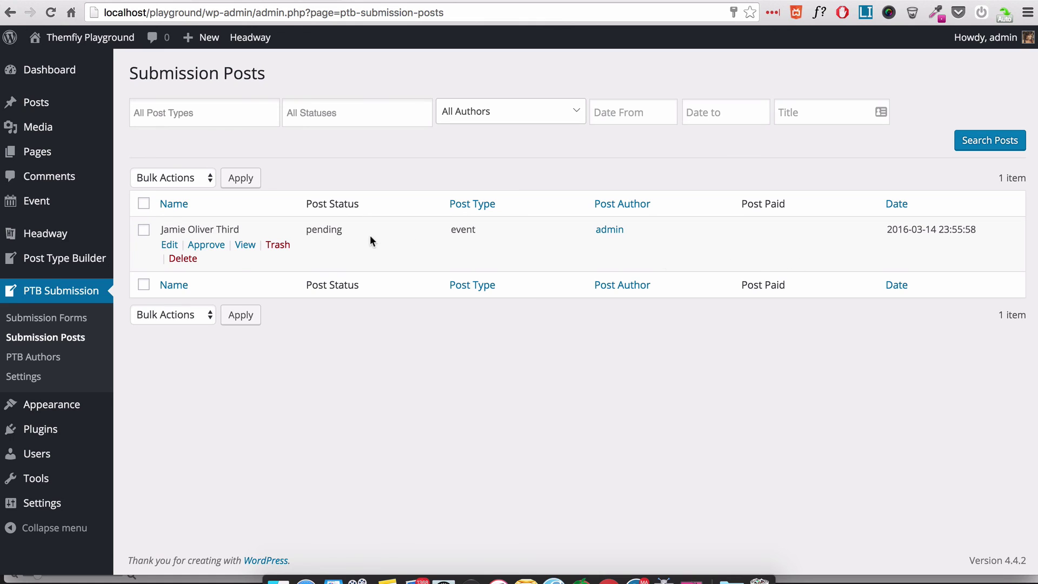
left_click(500, 117)
left_click(344, 145)
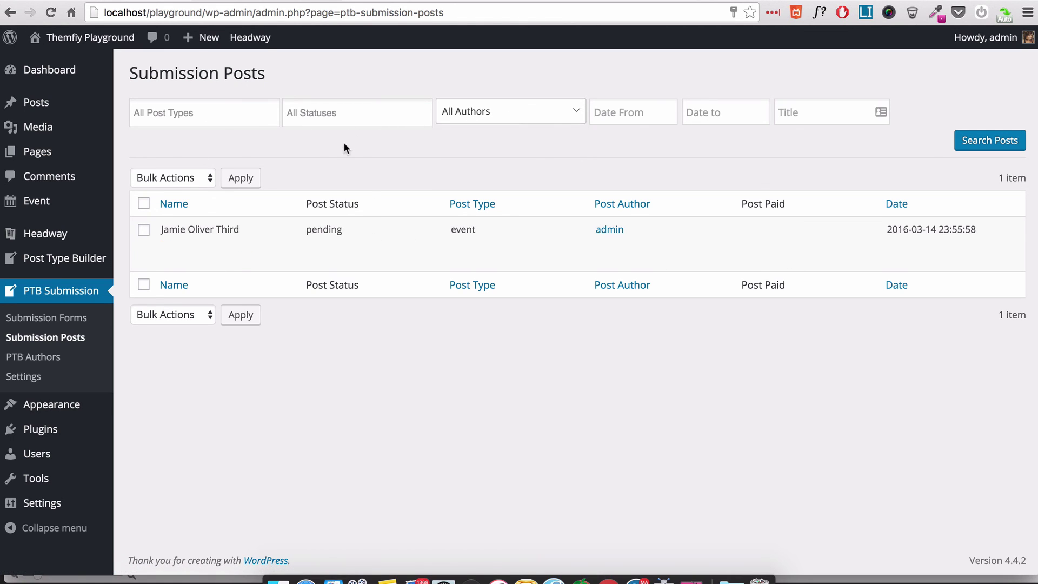
left_click(227, 111)
left_click(333, 111)
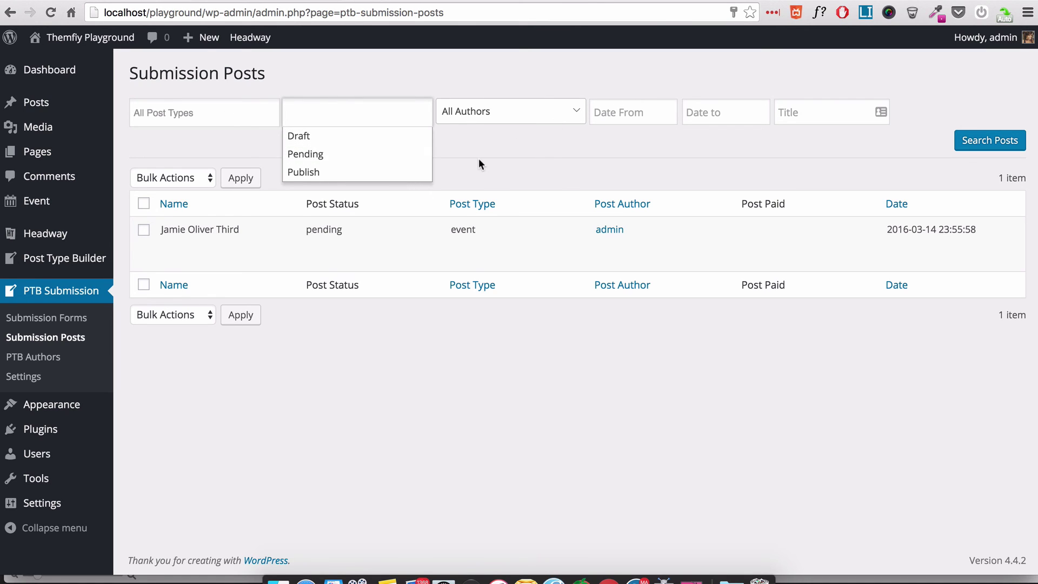
left_click(51, 357)
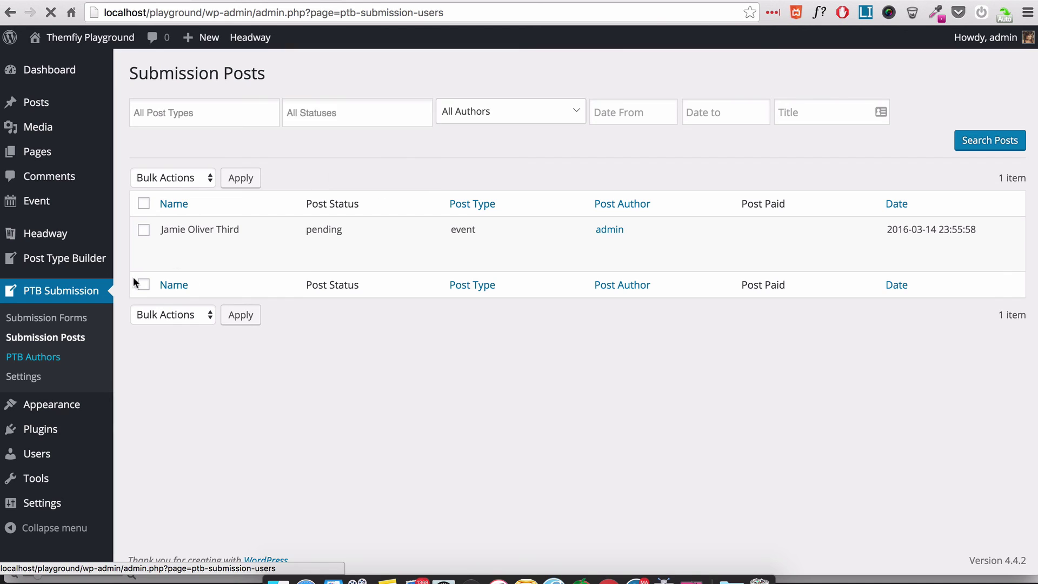